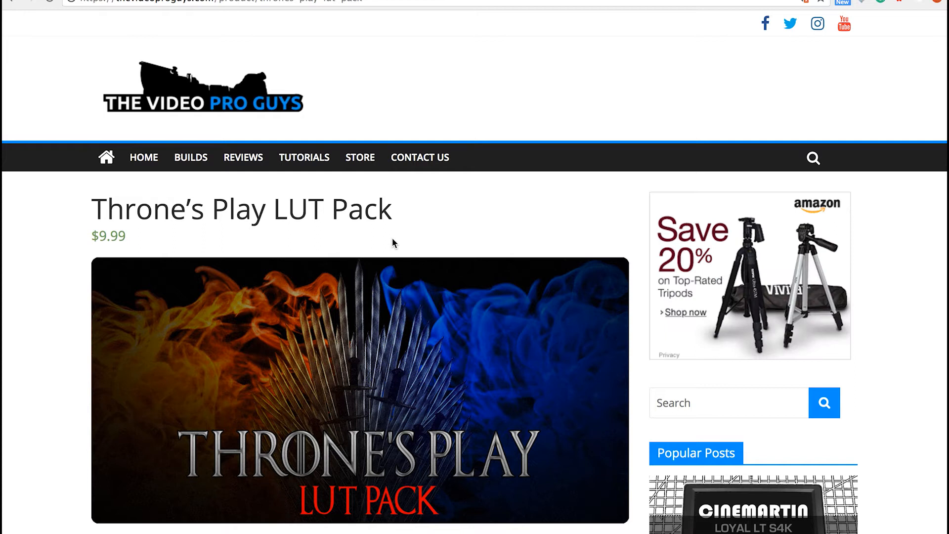
# Browse the sample looks in the image slideshow on the Throne's Play LUT Pack product page
pyautogui.scroll(-4, 393, 242)
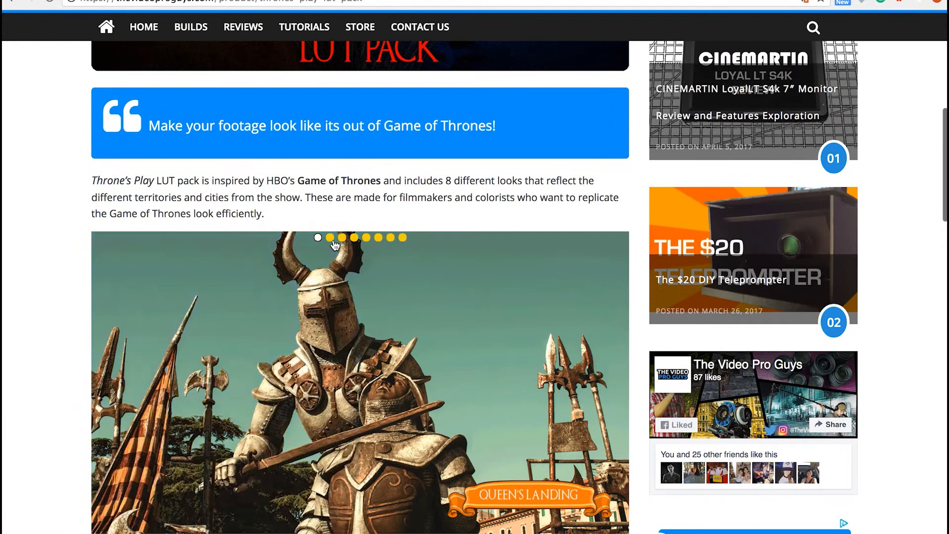
pyautogui.click(331, 239)
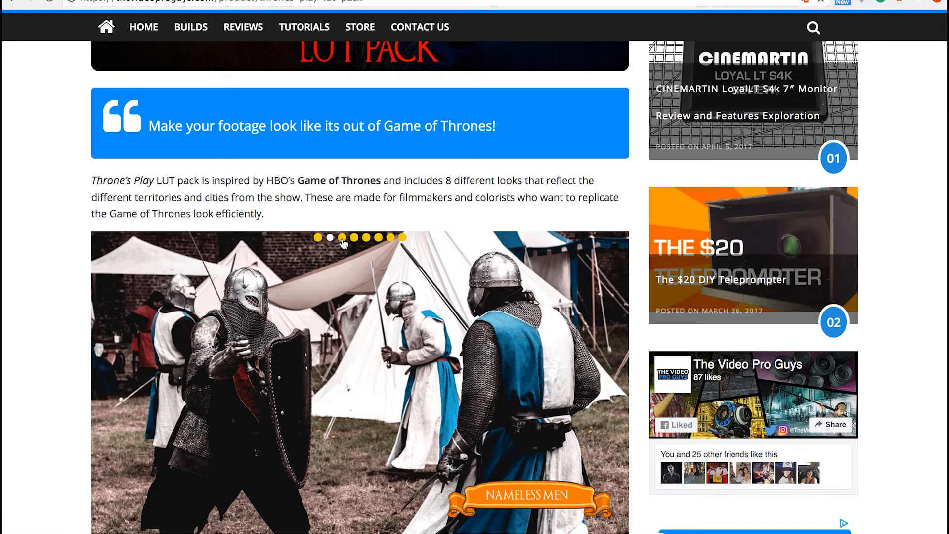
pyautogui.click(342, 237)
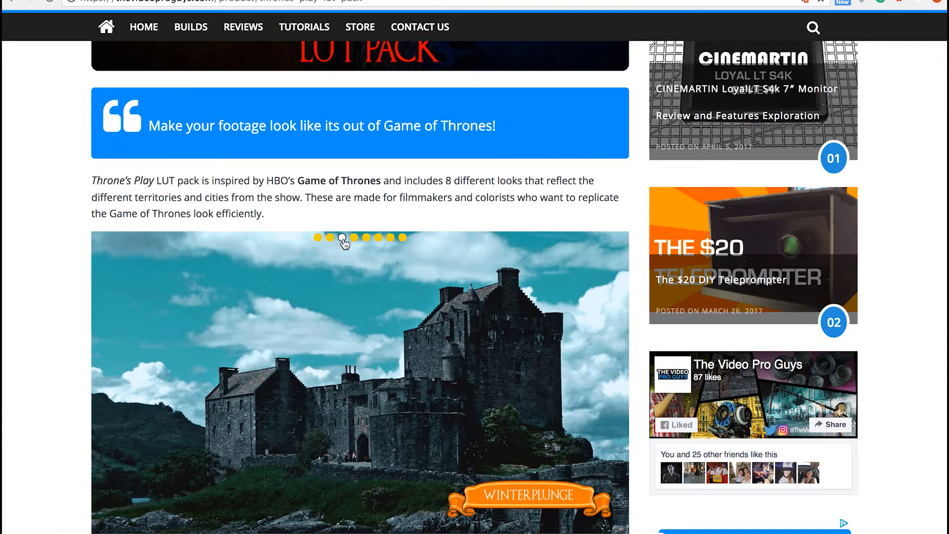
pyautogui.click(354, 238)
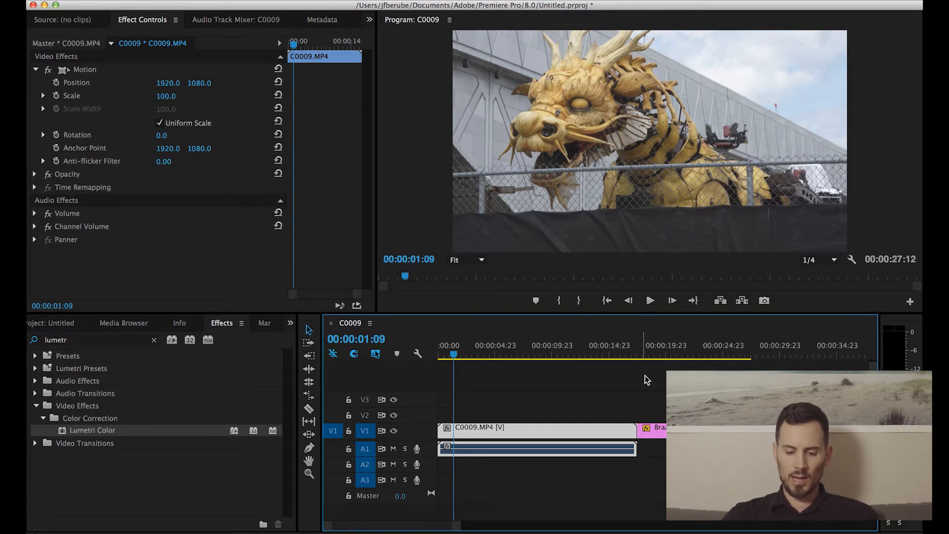
# Switch to Premiere Pro and view the Game of Thrones reference stills placed after the C0009.MP4 clip in the sequence
pyautogui.click(661, 347)
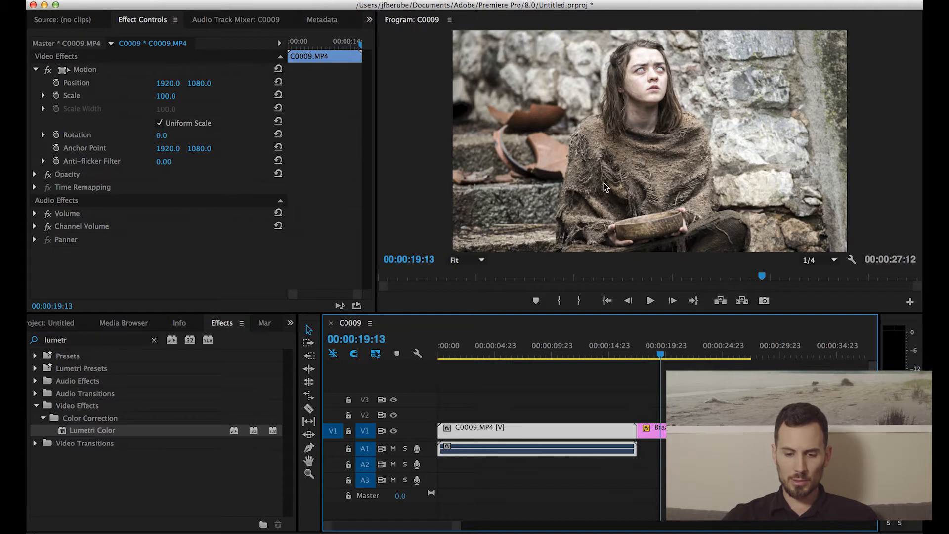
pyautogui.click(724, 352)
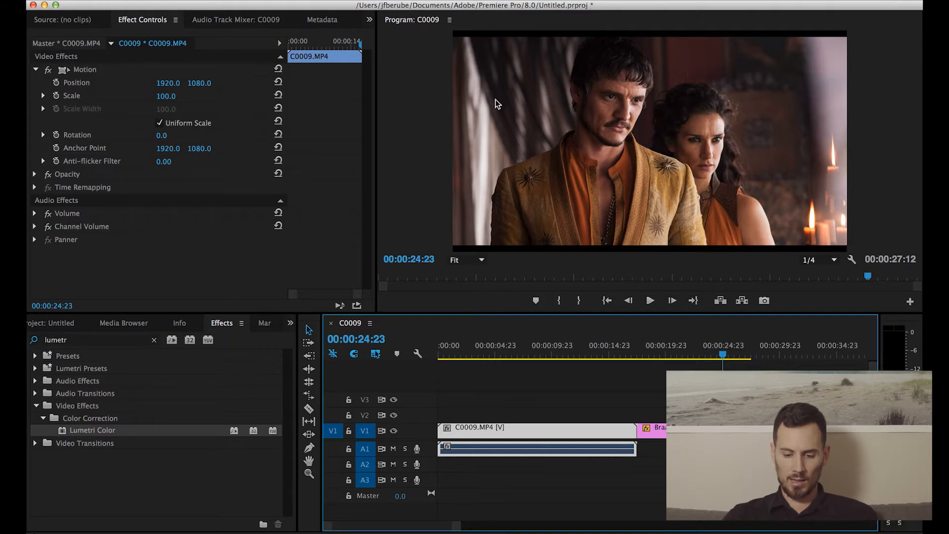
pyautogui.click(674, 352)
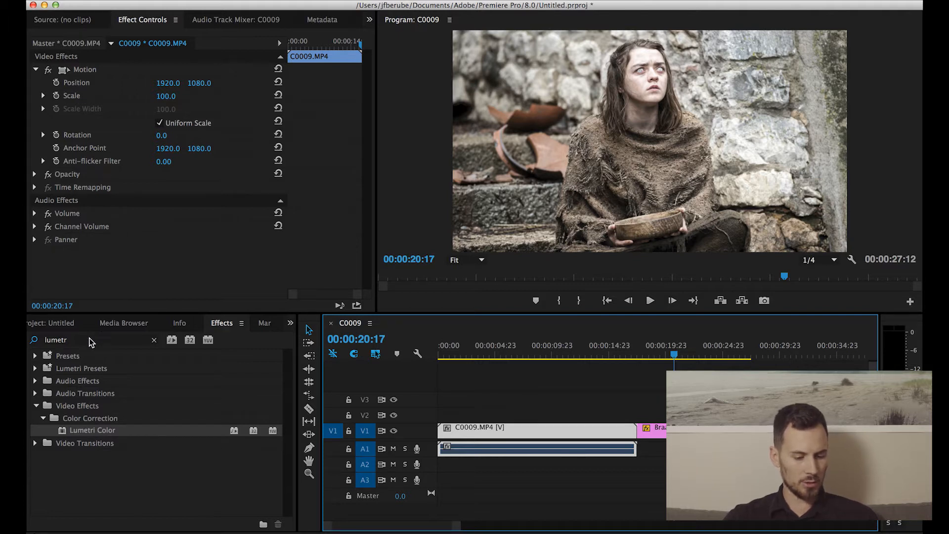
# Apply the Lumetri Color effect to the C0009.MP4 clip and show its correction sections
pyautogui.moveTo(102, 434); pyautogui.dragTo(530, 430)
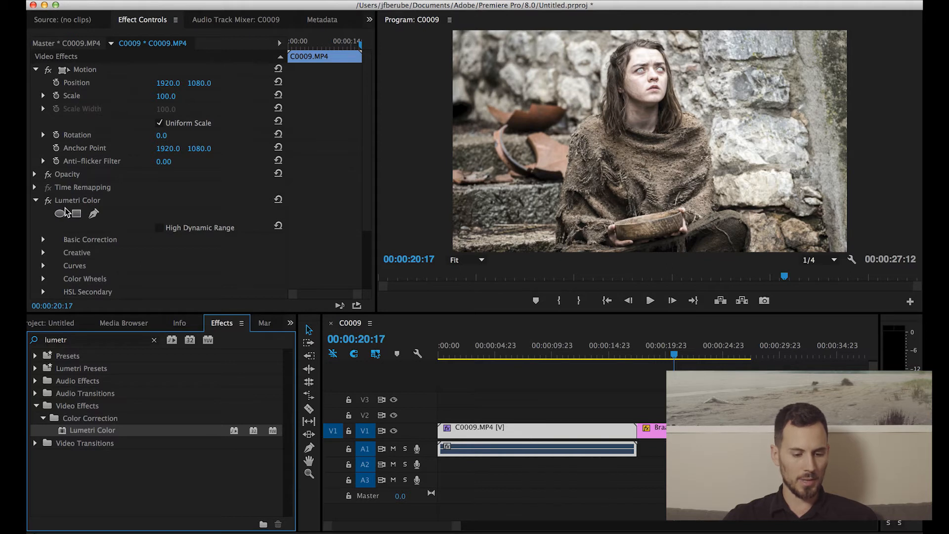
pyautogui.click(95, 200)
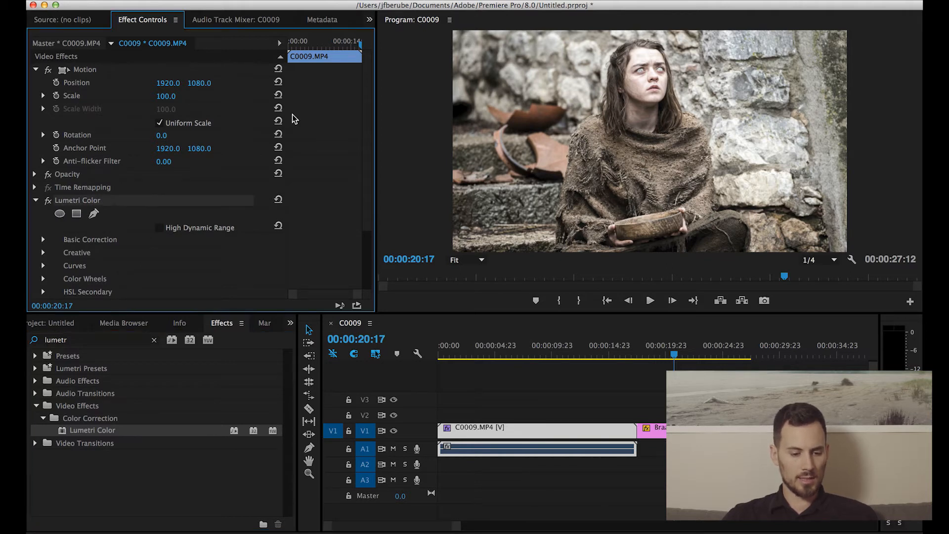
pyautogui.scroll(-4, 147, 207)
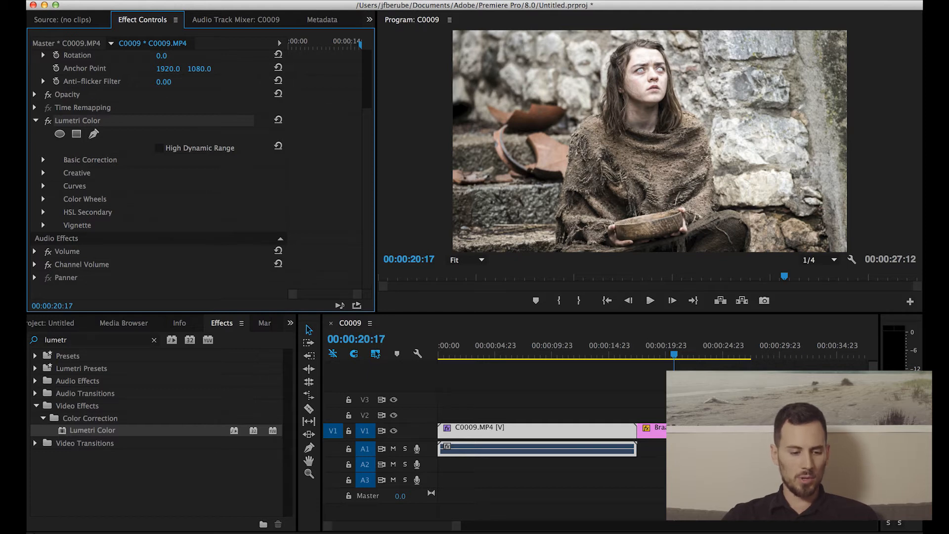
# Open the Lumetri Scopes and compare the dragon clip's scopes with those of the first reference still
pyautogui.click(362, 1)
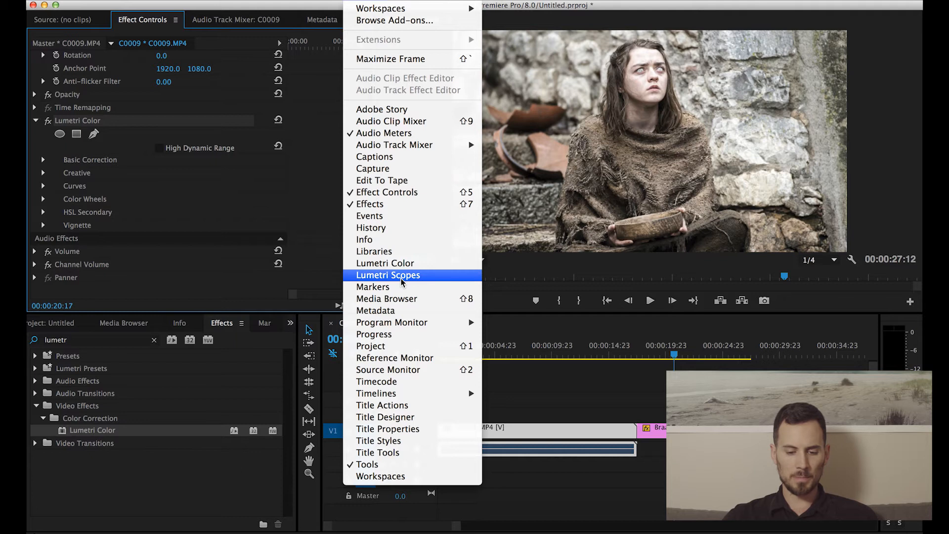
pyautogui.click(388, 275)
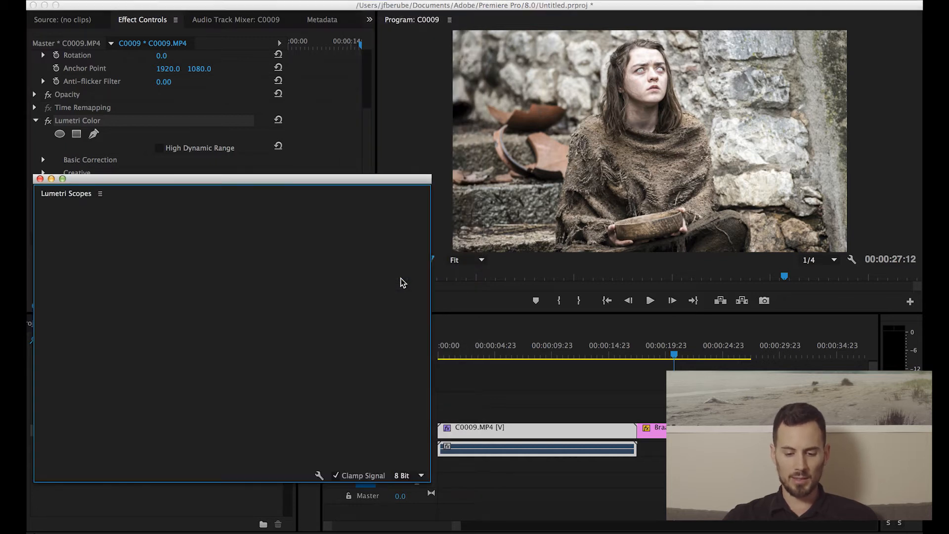
pyautogui.click(605, 354)
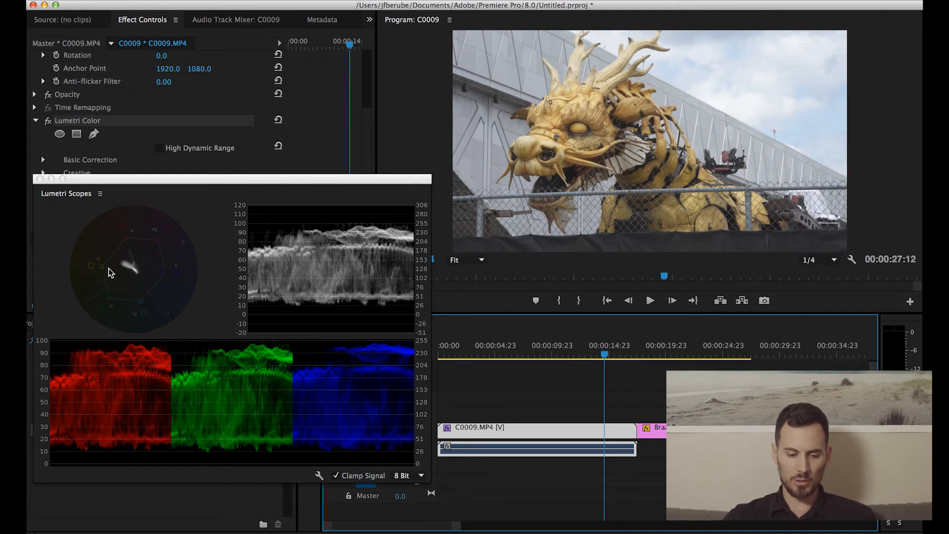
pyautogui.click(648, 346)
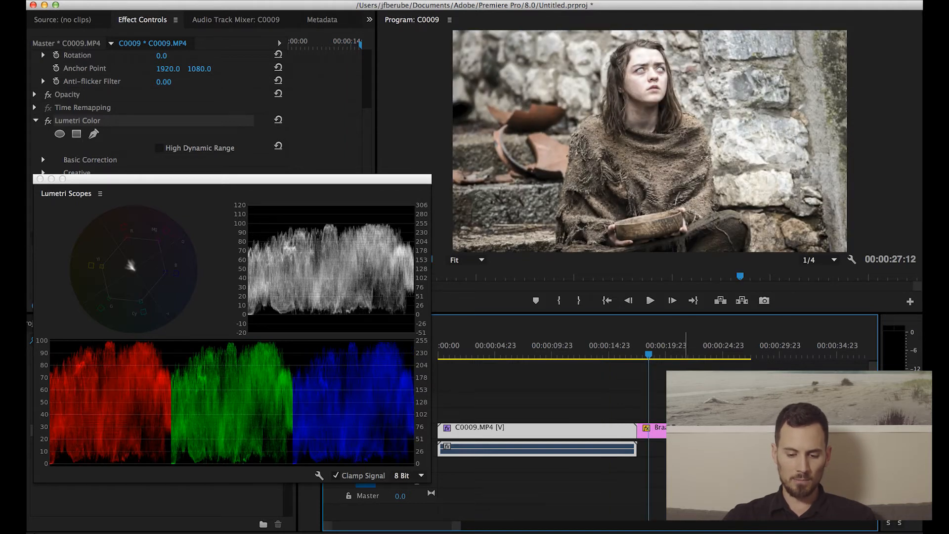
pyautogui.click(595, 354)
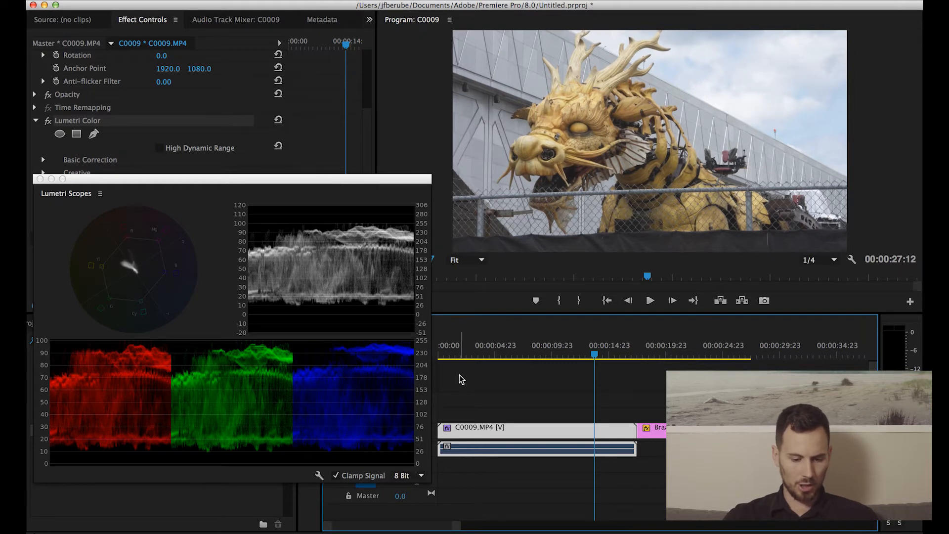
pyautogui.click(662, 356)
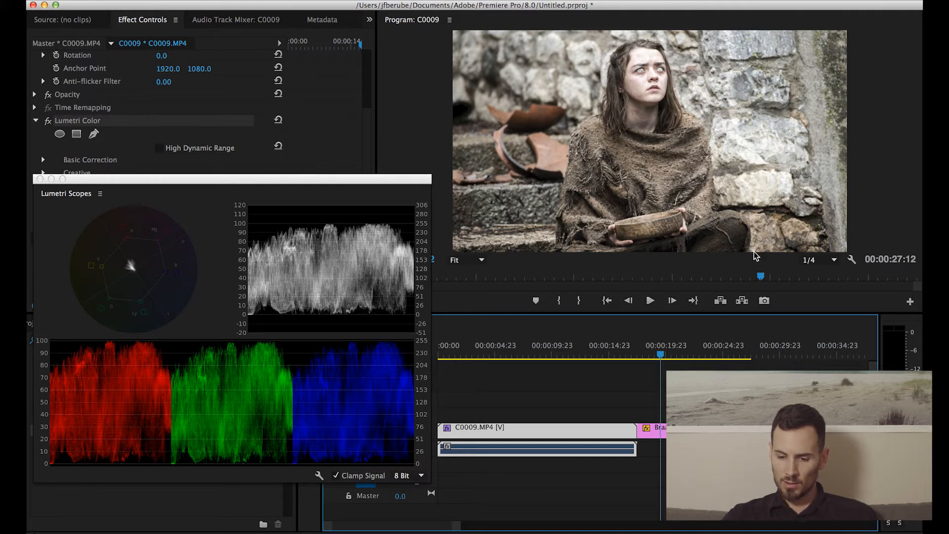
pyautogui.click(611, 349)
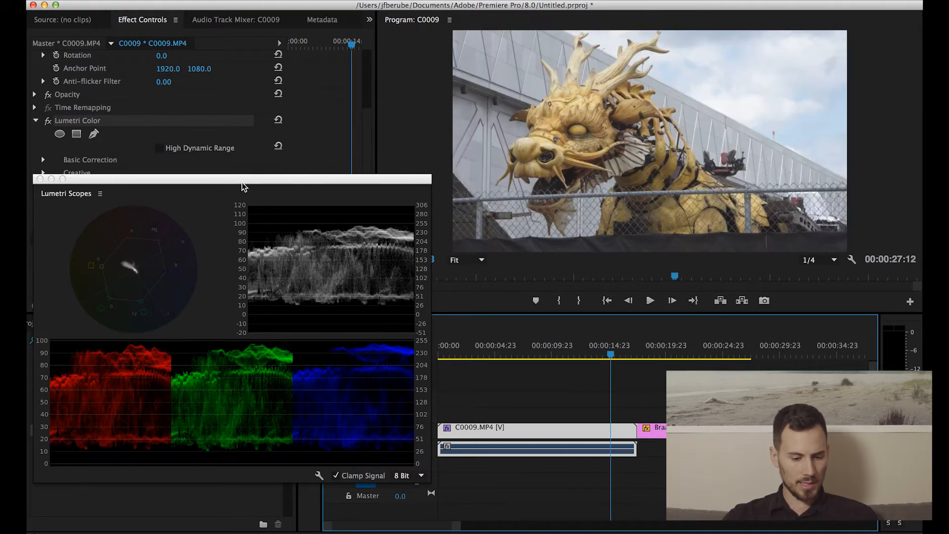
# Move the Lumetri Scopes window clear of the effect settings and set the clip's Creative saturation to 72
pyautogui.moveTo(214, 180); pyautogui.dragTo(193, 306)
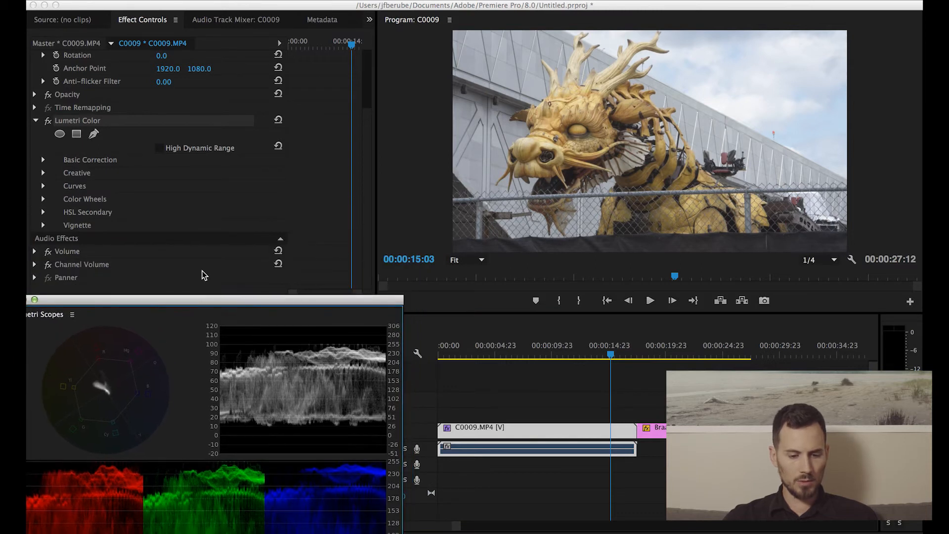
pyautogui.click(43, 173)
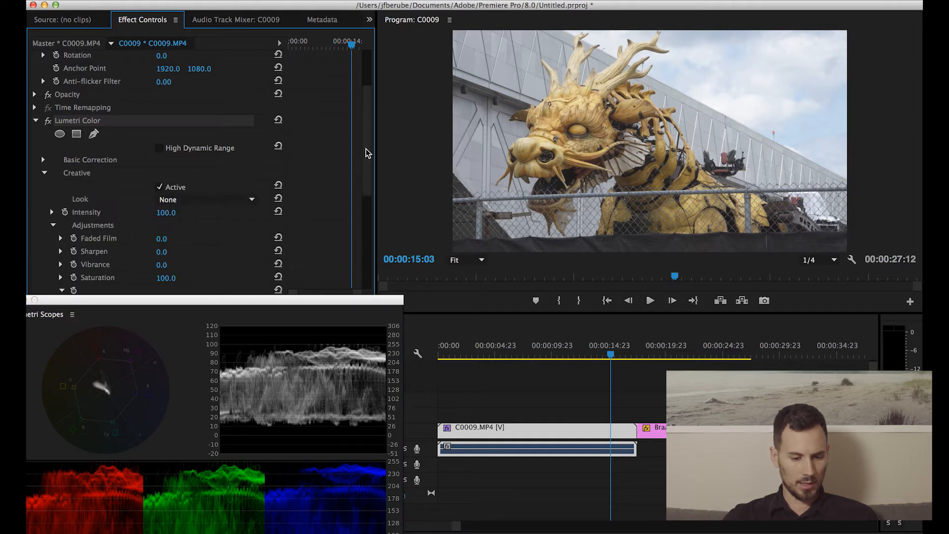
pyautogui.moveTo(368, 149); pyautogui.dragTo(367, 198)
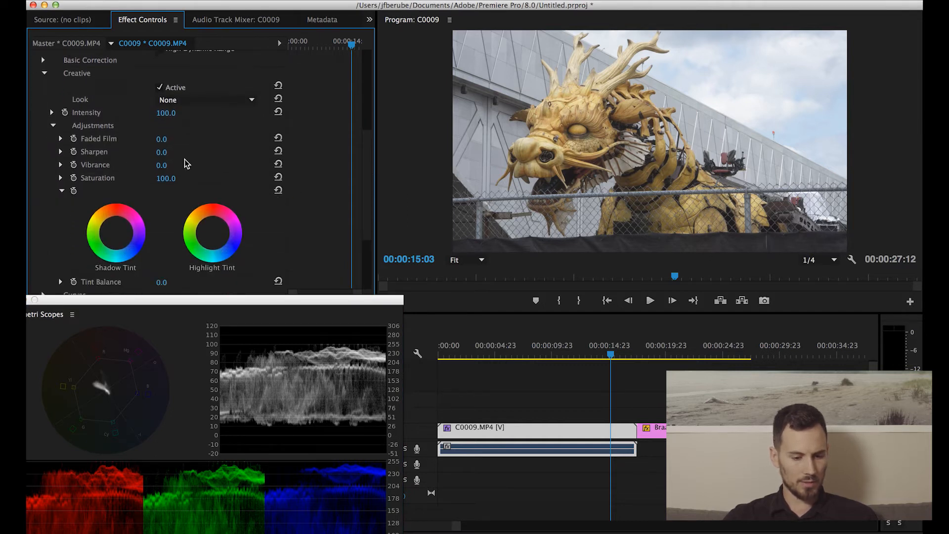
pyautogui.moveTo(165, 178); pyautogui.dragTo(158, 179)
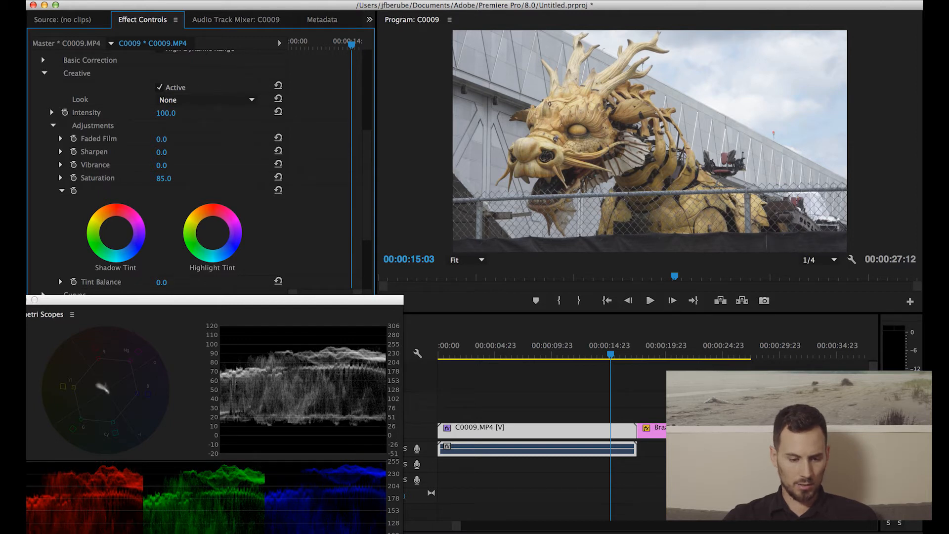
pyautogui.moveTo(170, 178); pyautogui.dragTo(173, 180)
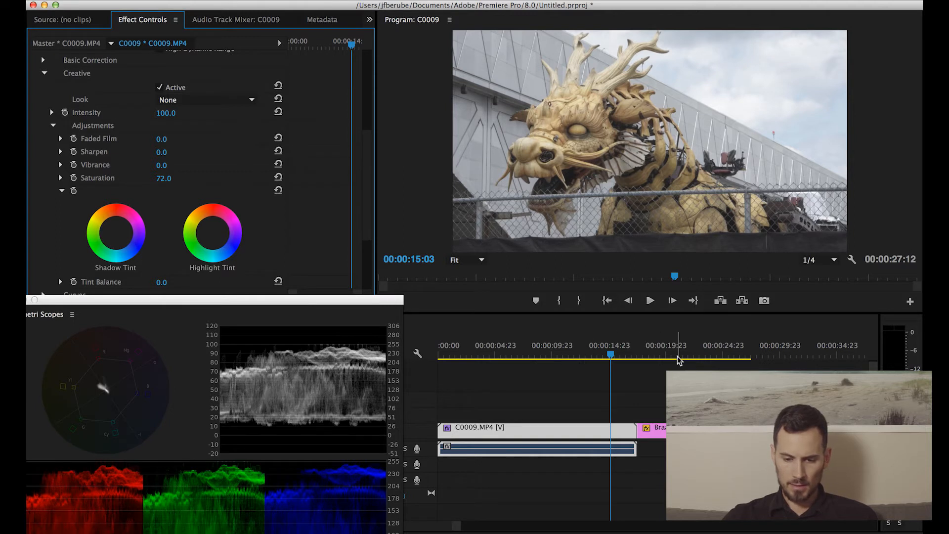
# Compare the desaturated dragon clip with the first reference still, ending back on the dragon clip
pyautogui.click(660, 351)
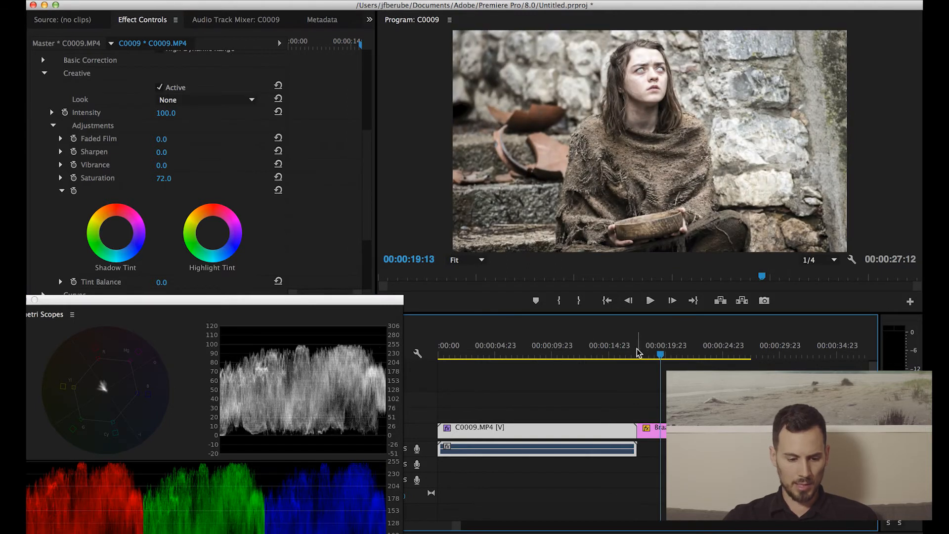
pyautogui.click(593, 353)
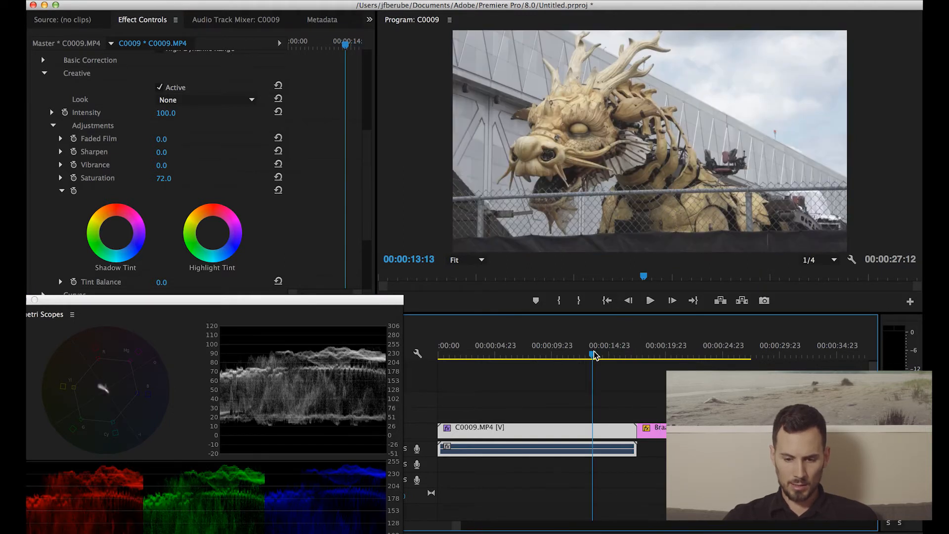
pyautogui.click(652, 353)
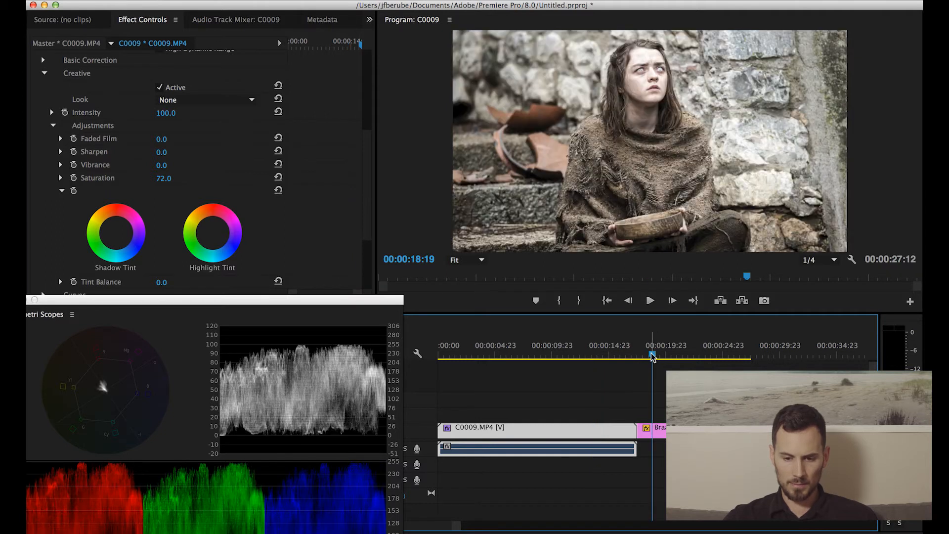
pyautogui.click(600, 353)
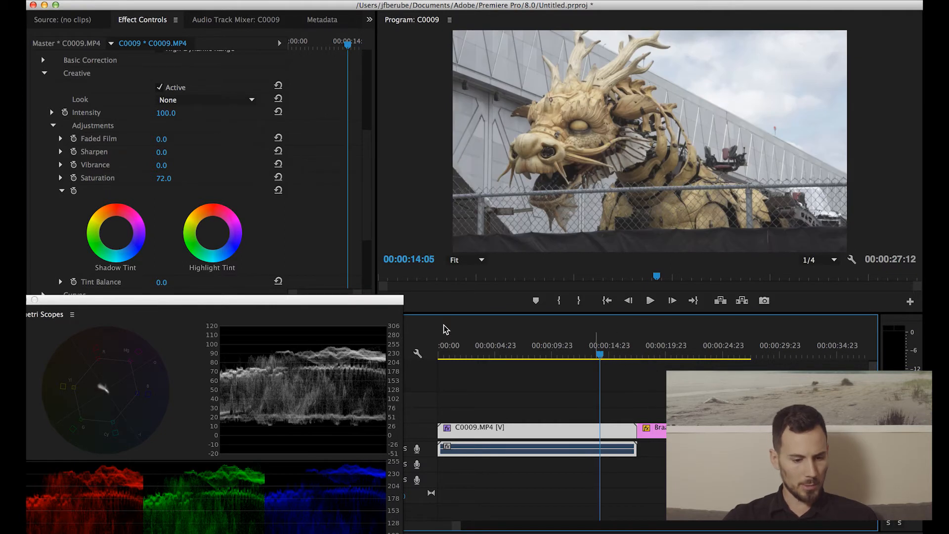
# Set the dragon clip's Creative saturation to 75 and check it against the reference still
pyautogui.click(159, 181)
pyautogui.moveTo(163, 178); pyautogui.dragTo(165, 178)
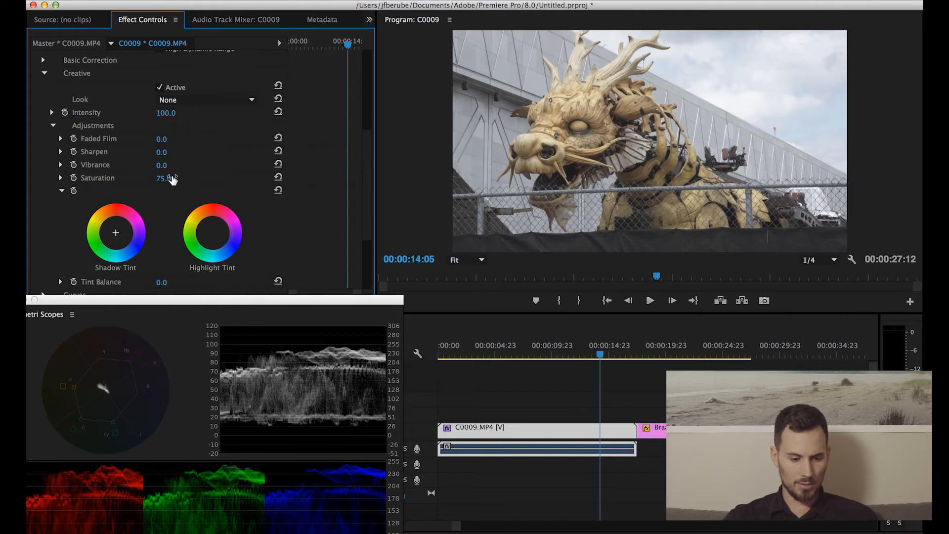
pyautogui.click(654, 353)
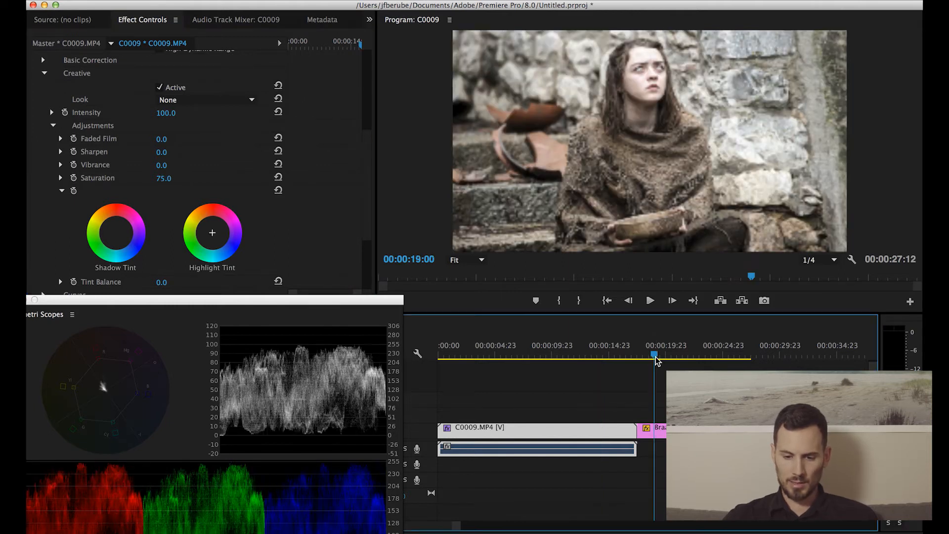
pyautogui.click(601, 354)
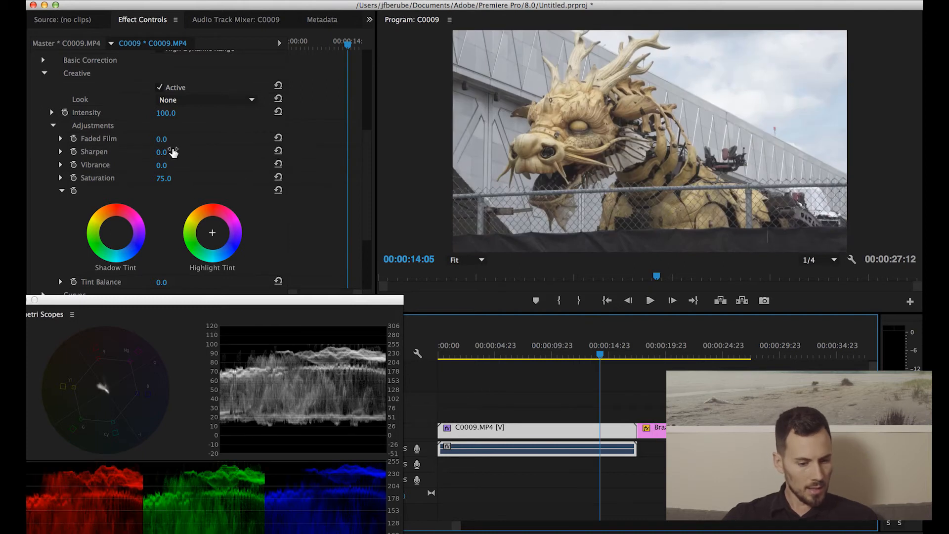
# Compare the dragon clip's tones with the reference still and set Blacks to -37 in Lumetri's Basic Correction
pyautogui.moveTo(371, 159); pyautogui.dragTo(372, 137)
pyautogui.scroll(3, 346, 134)
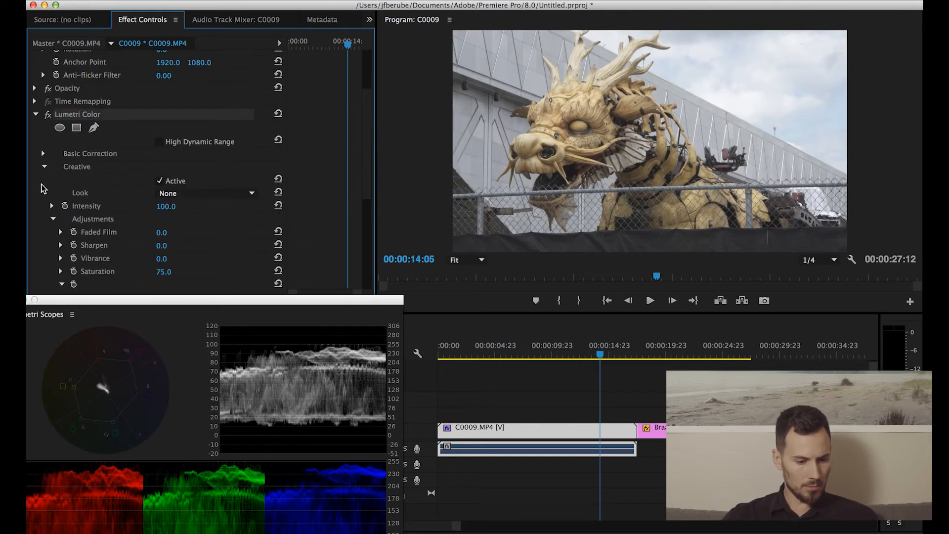
pyautogui.click(44, 168)
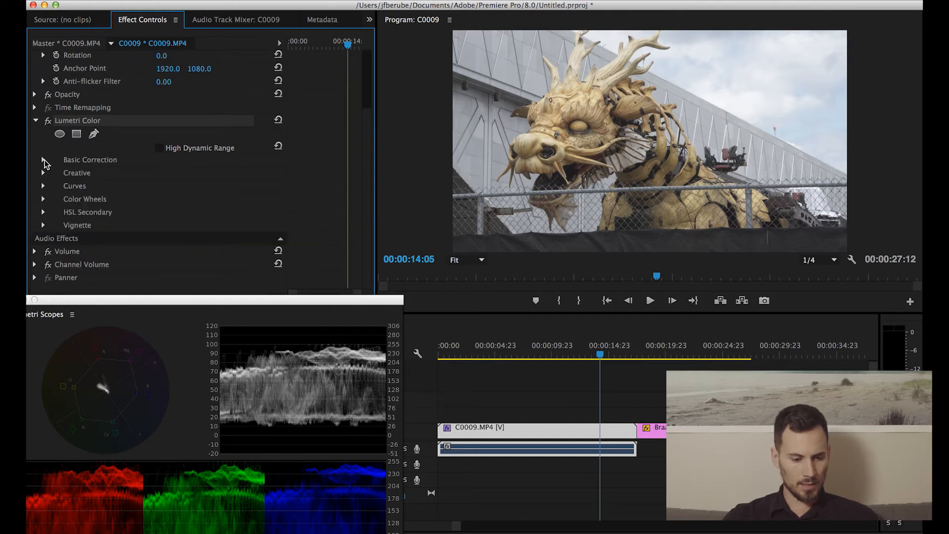
pyautogui.click(43, 160)
pyautogui.moveTo(367, 167); pyautogui.dragTo(363, 215)
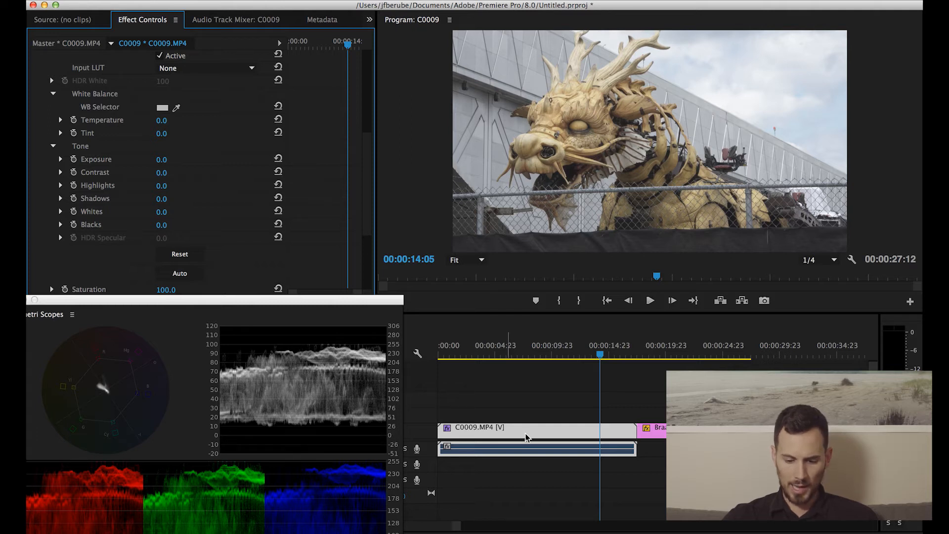
pyautogui.click(663, 355)
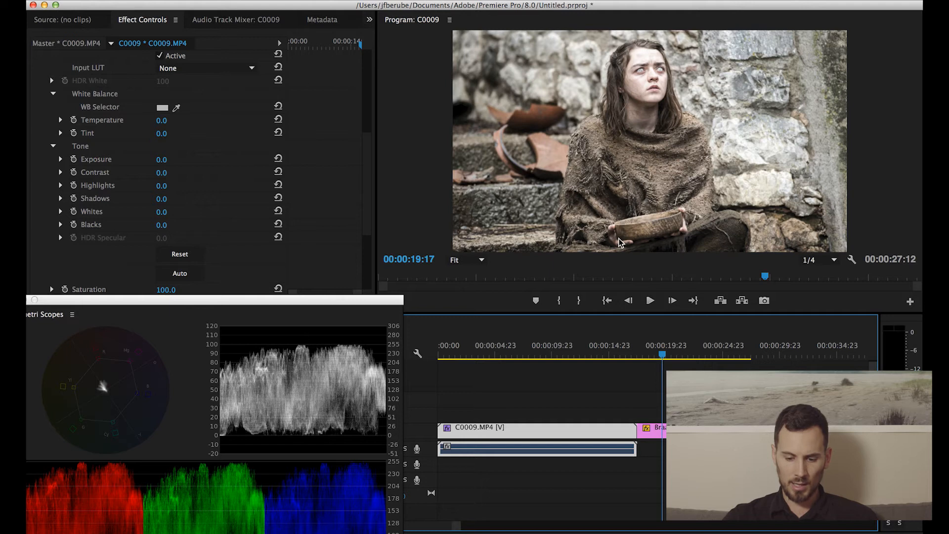
pyautogui.click(613, 352)
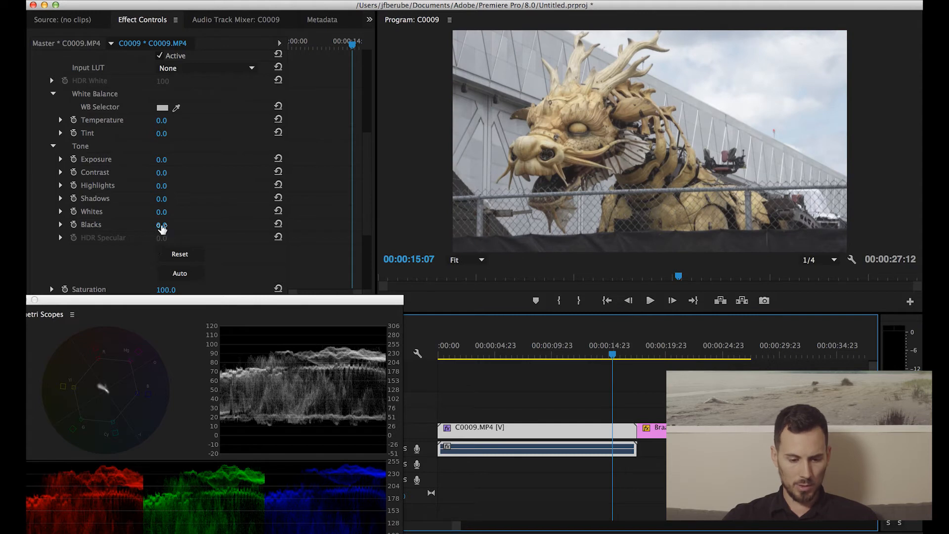
pyautogui.moveTo(163, 225); pyautogui.dragTo(144, 225)
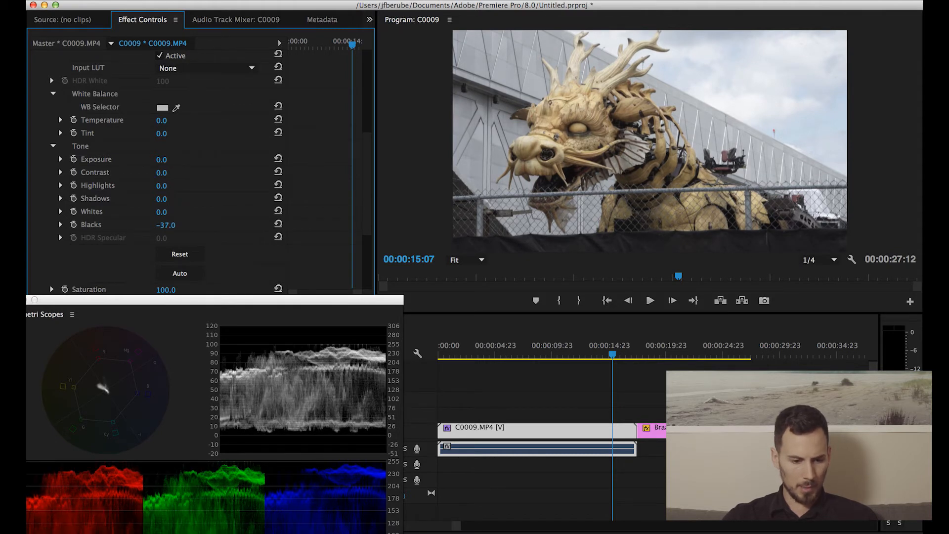
# Set Contrast to 13 in the dragon clip's Basic Correction and compare the result with the reference still
pyautogui.moveTo(162, 173); pyautogui.dragTo(168, 173)
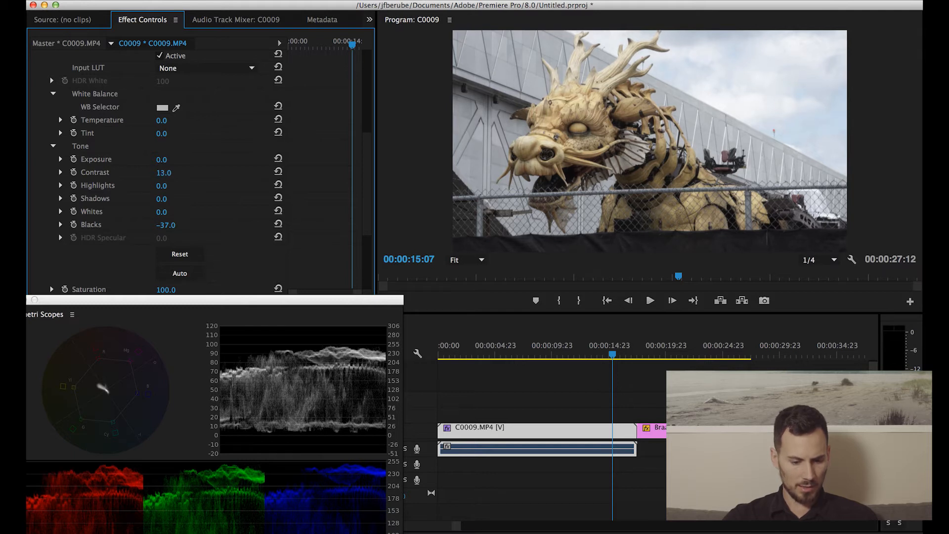
pyautogui.click(668, 354)
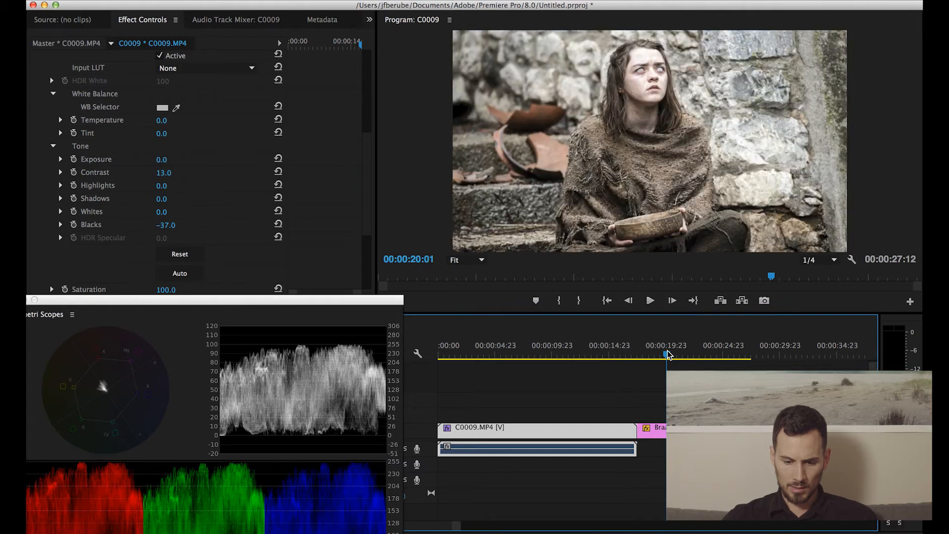
pyautogui.click(599, 354)
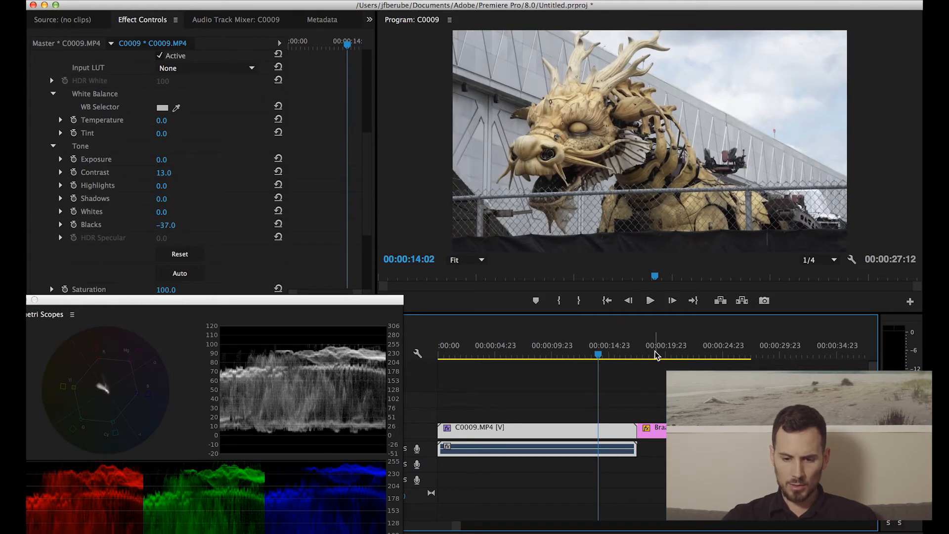
pyautogui.click(656, 354)
pyautogui.click(597, 354)
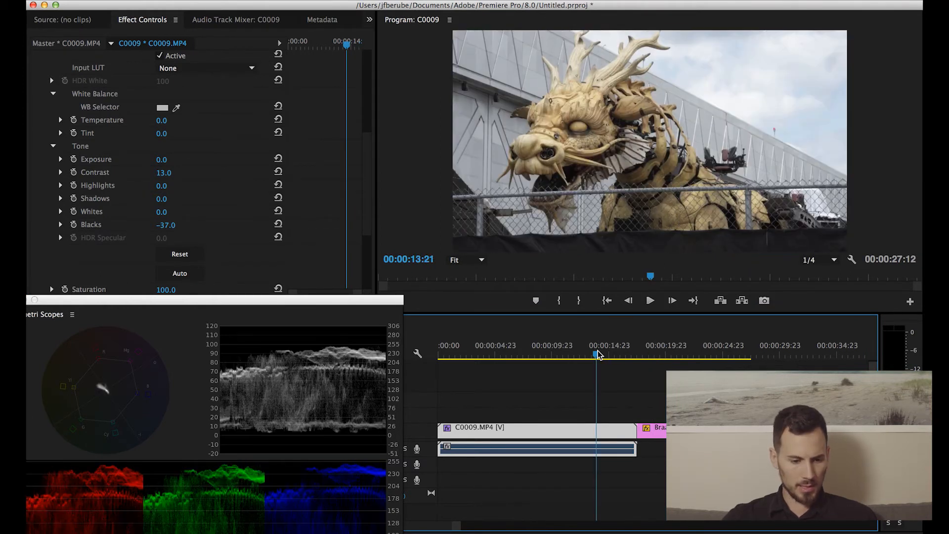
# Set the dragon clip's Contrast to 19, check the reference still, and collapse the Basic Correction section
pyautogui.click(163, 174)
pyautogui.moveTo(163, 173); pyautogui.dragTo(170, 174)
pyautogui.click(656, 355)
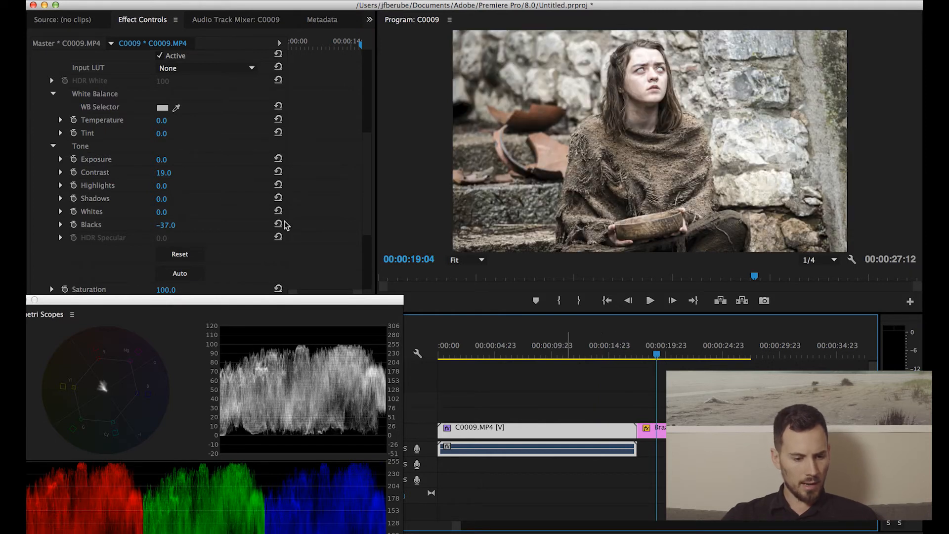
pyautogui.moveTo(367, 190); pyautogui.dragTo(132, 106)
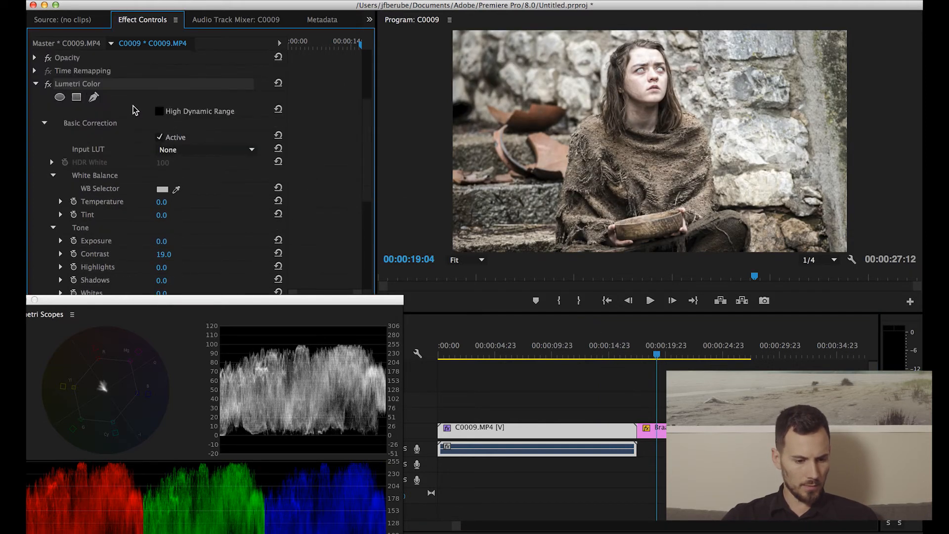
pyautogui.click(45, 122)
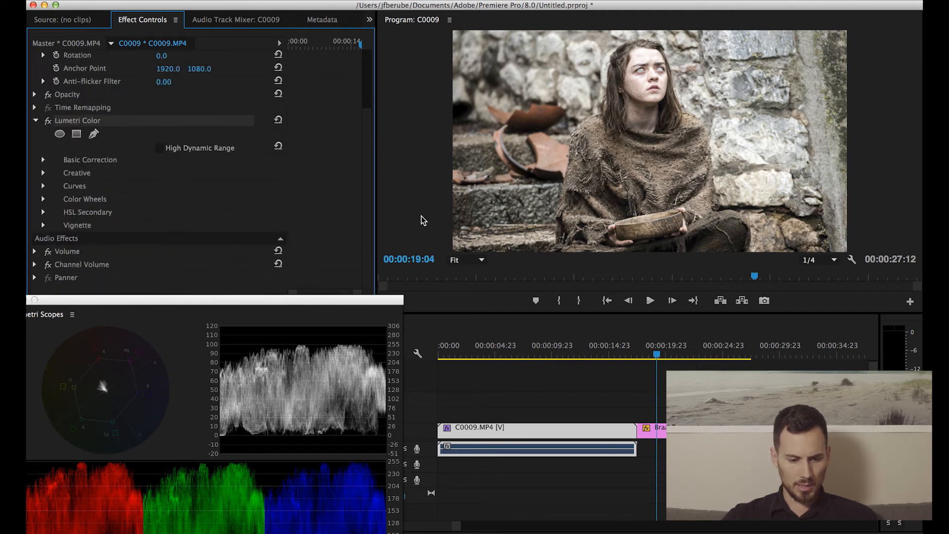
# Compare the dragon clip with the reference still and shift its Color Wheels midtones slightly toward orange
pyautogui.click(607, 349)
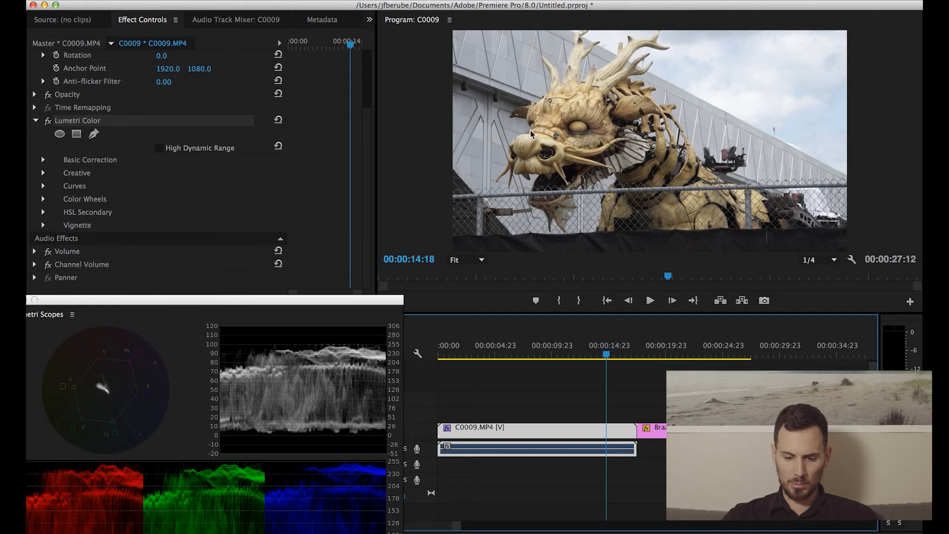
pyautogui.click(660, 355)
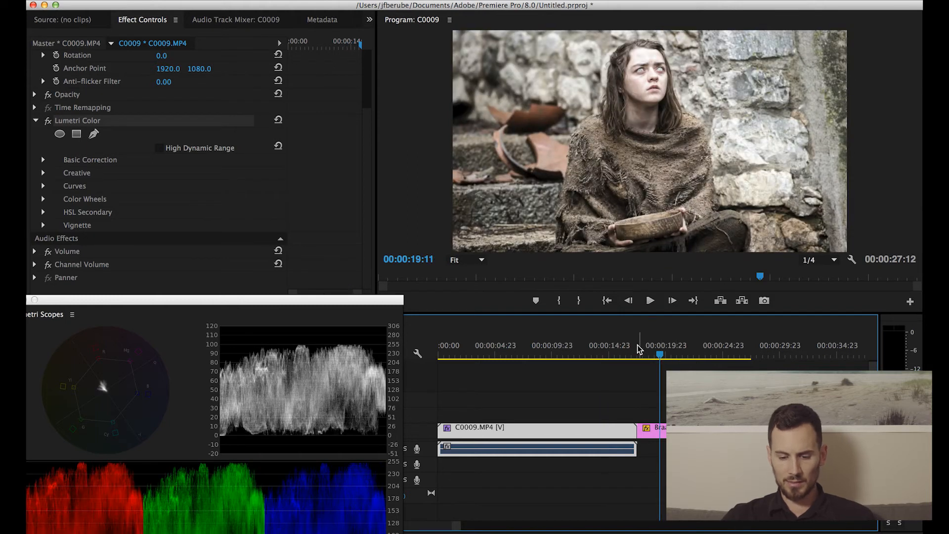
pyautogui.click(567, 348)
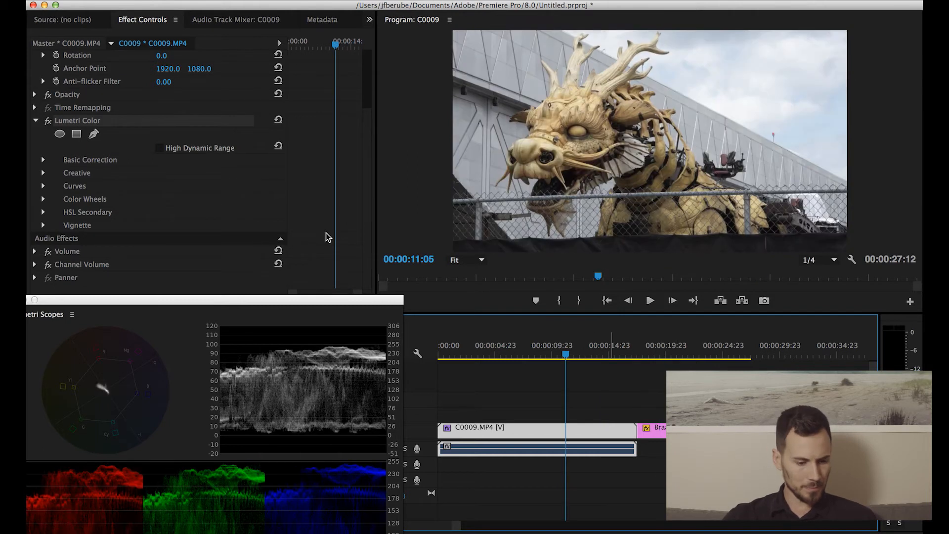
pyautogui.click(43, 199)
pyautogui.scroll(-5, 370, 198)
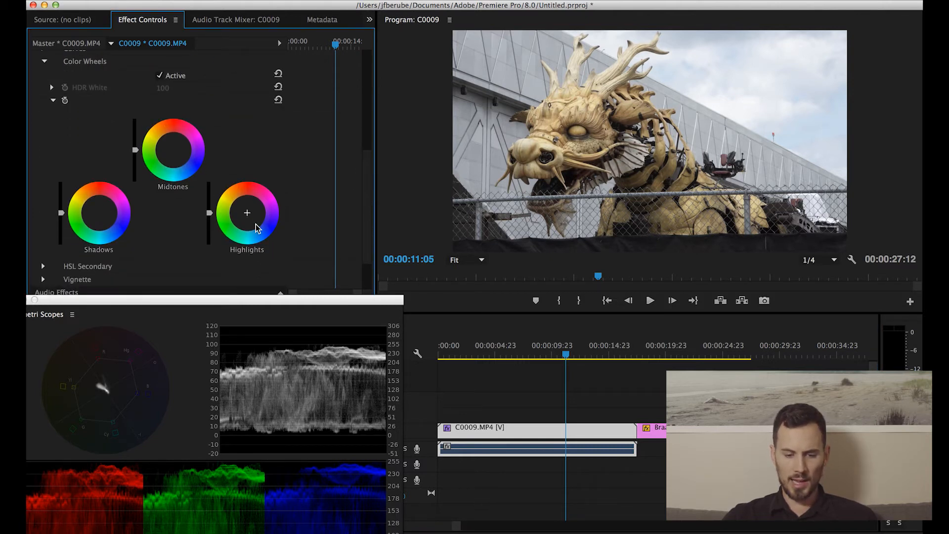
pyautogui.click(656, 354)
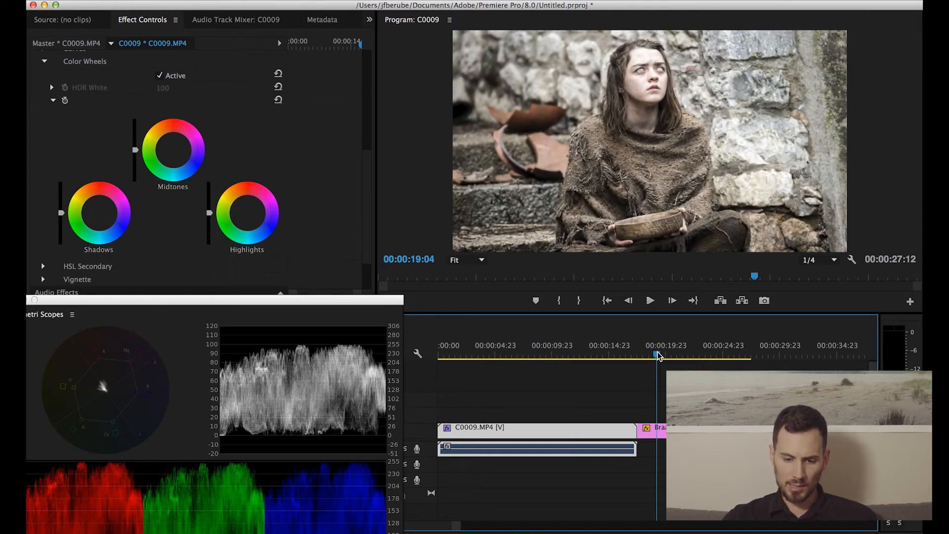
pyautogui.click(582, 355)
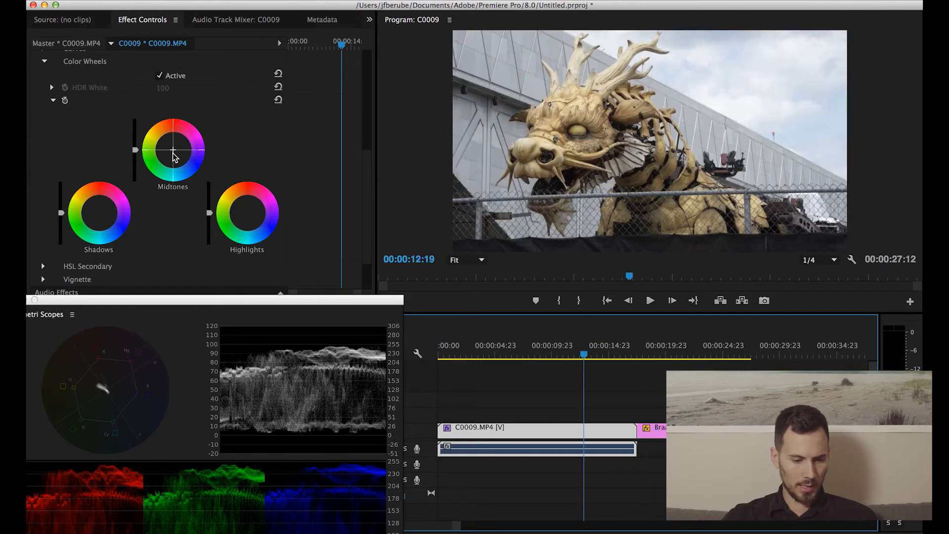
pyautogui.click(174, 153)
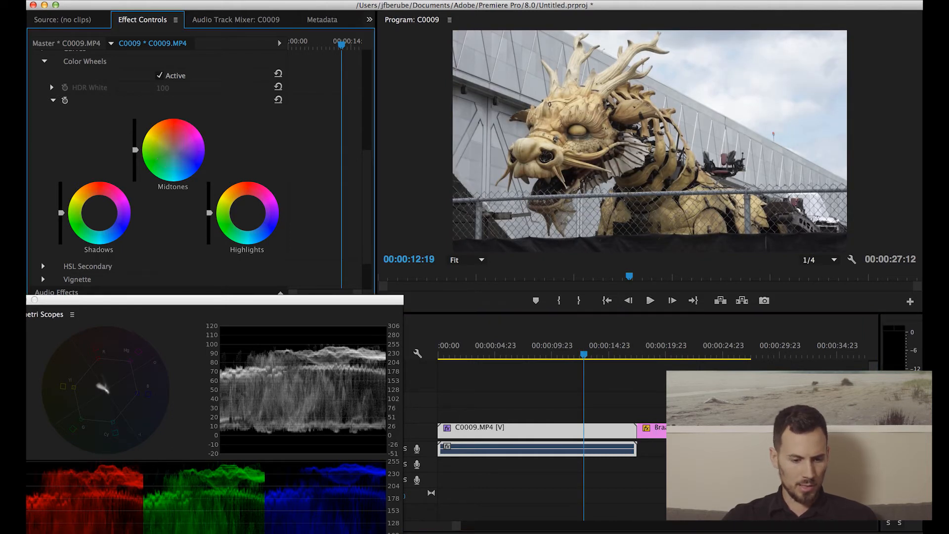
pyautogui.moveTo(173, 150); pyautogui.dragTo(166, 142)
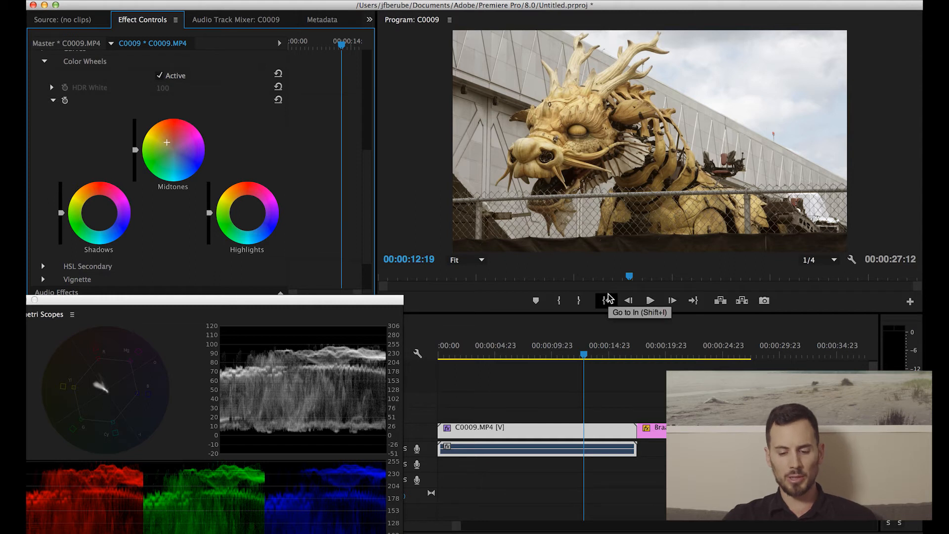
# Compare the dragon clip's warmed midtones with the reference still, ending back on the dragon clip
pyautogui.click(661, 349)
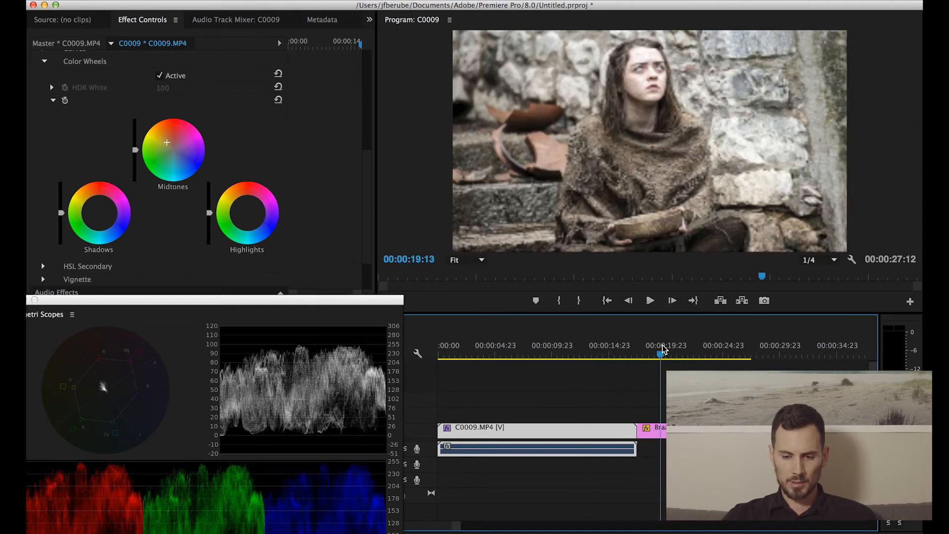
pyautogui.click(611, 351)
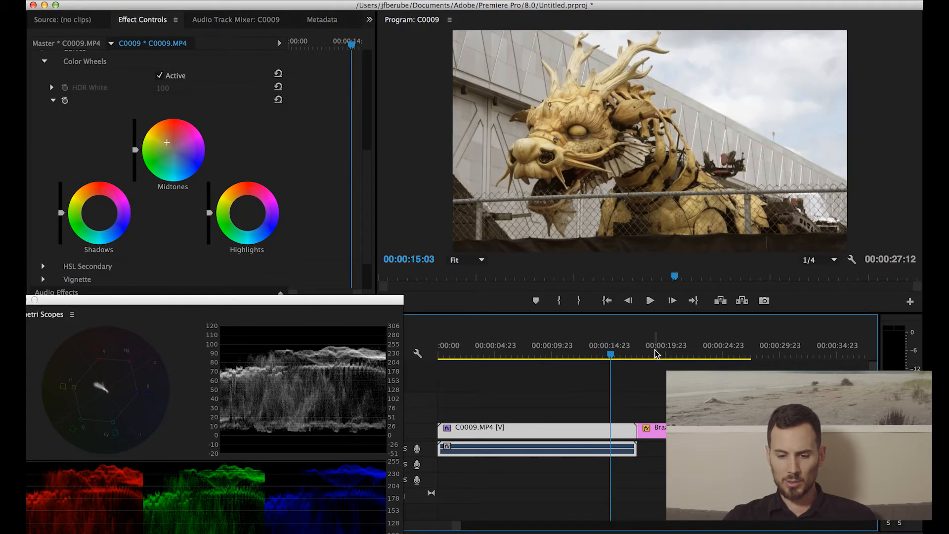
pyautogui.click(655, 353)
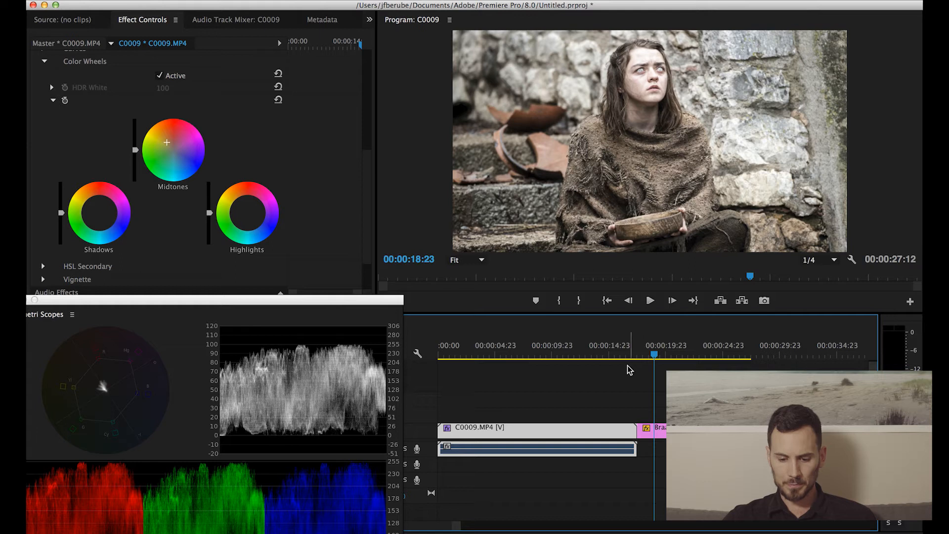
pyautogui.click(612, 352)
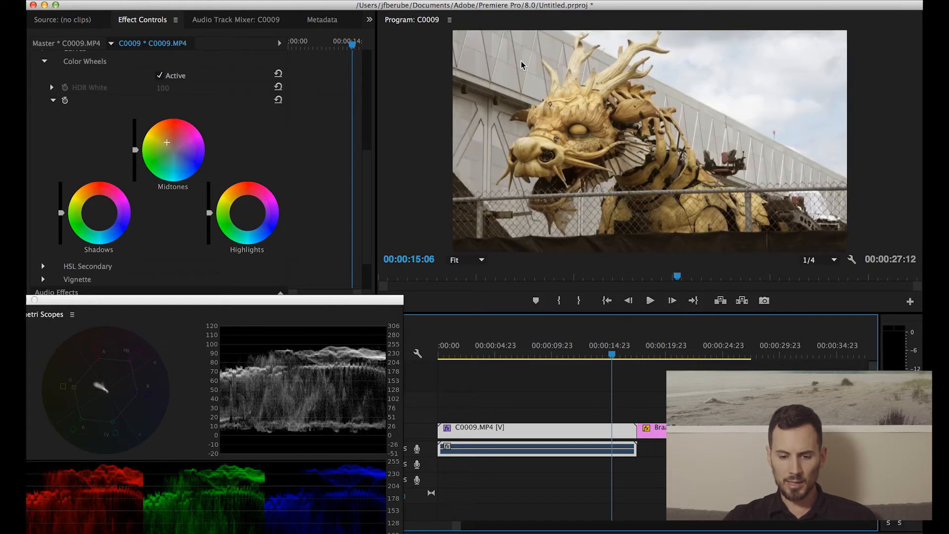
pyautogui.click(662, 348)
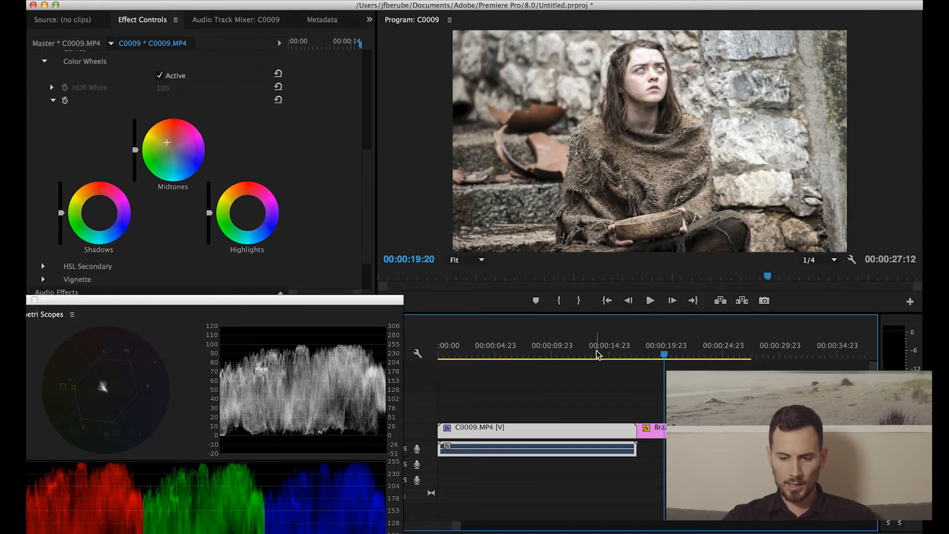
pyautogui.click(596, 353)
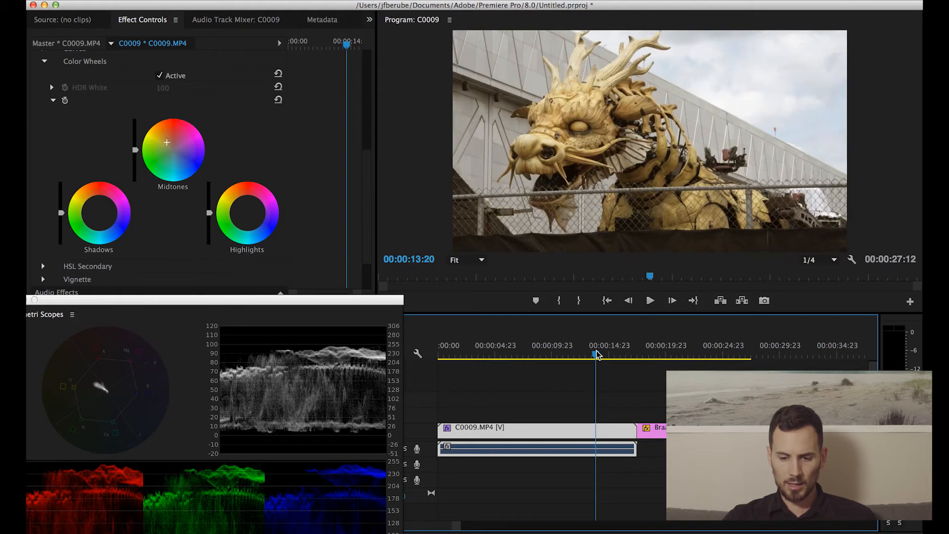
# Ease the midtones tint slightly back toward neutral and recheck the dragon clip against the reference still
pyautogui.click(168, 147)
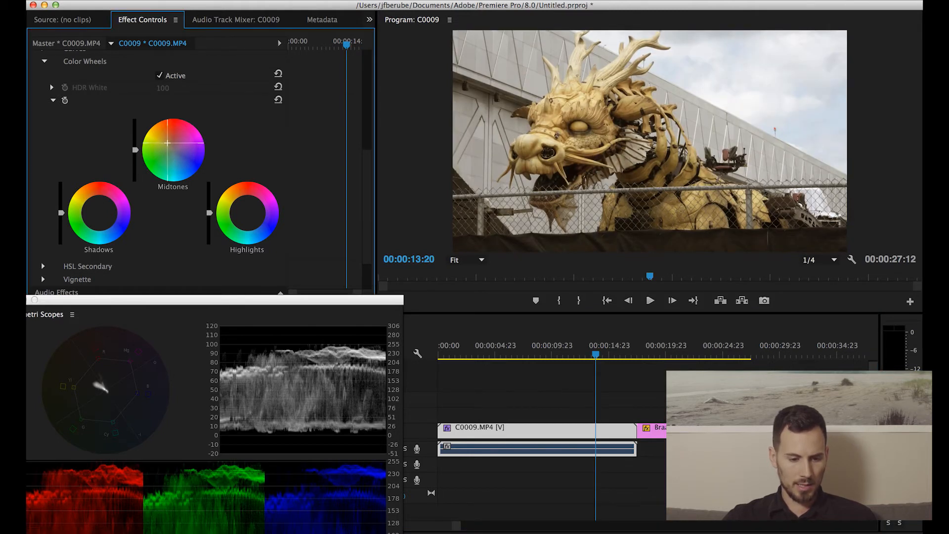
pyautogui.moveTo(168, 143); pyautogui.dragTo(169, 144)
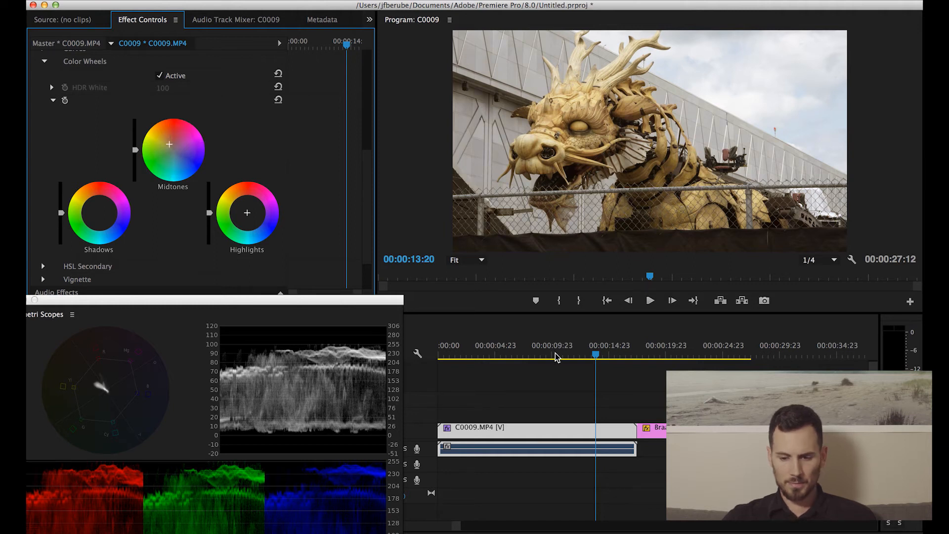
pyautogui.click(664, 354)
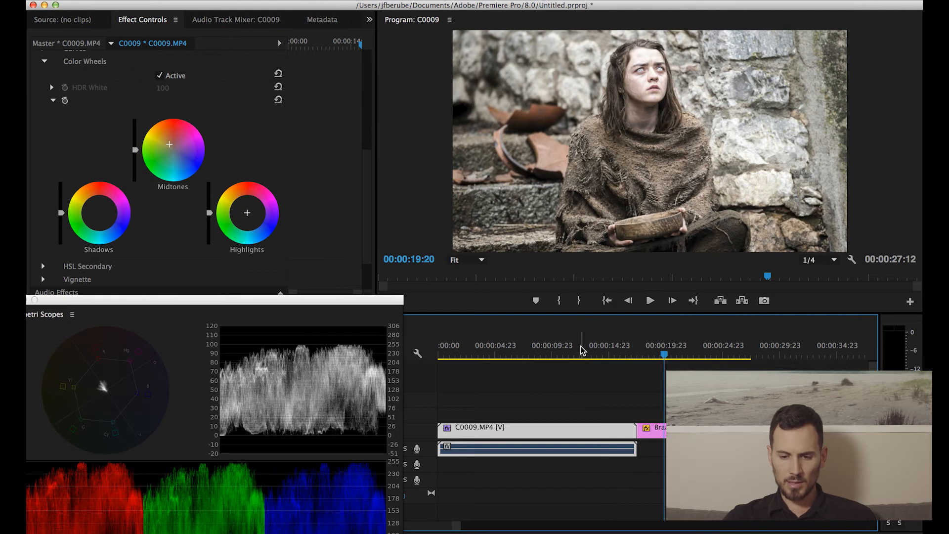
pyautogui.click(582, 350)
pyautogui.click(657, 352)
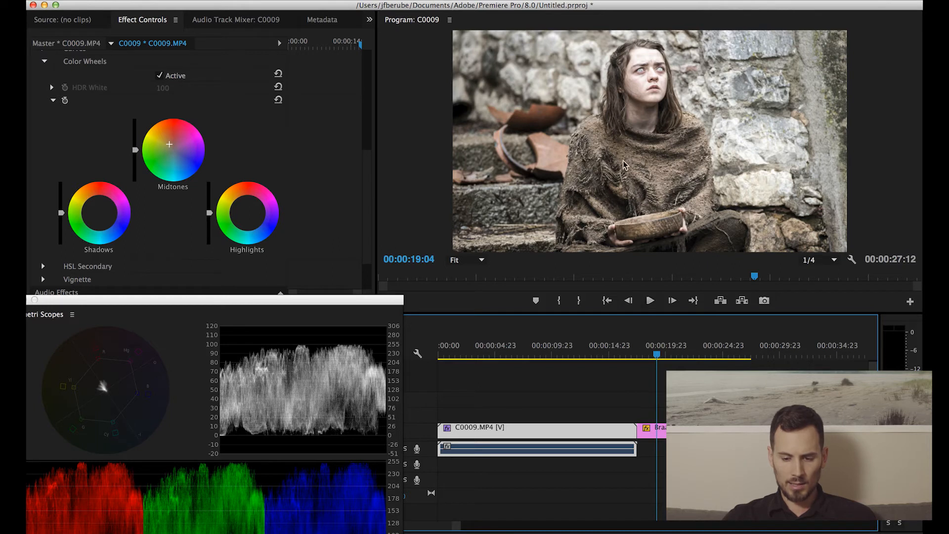
pyautogui.click(605, 354)
# Set the HSL Secondary key color by sampling the golden tone on the dragon's head
pyautogui.scroll(3, 28, 108)
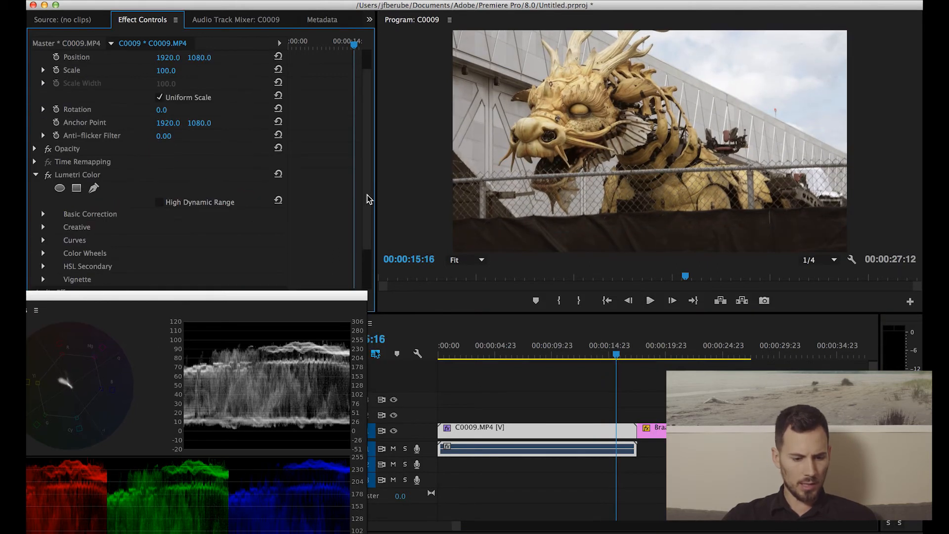
pyautogui.scroll(-1, 369, 199)
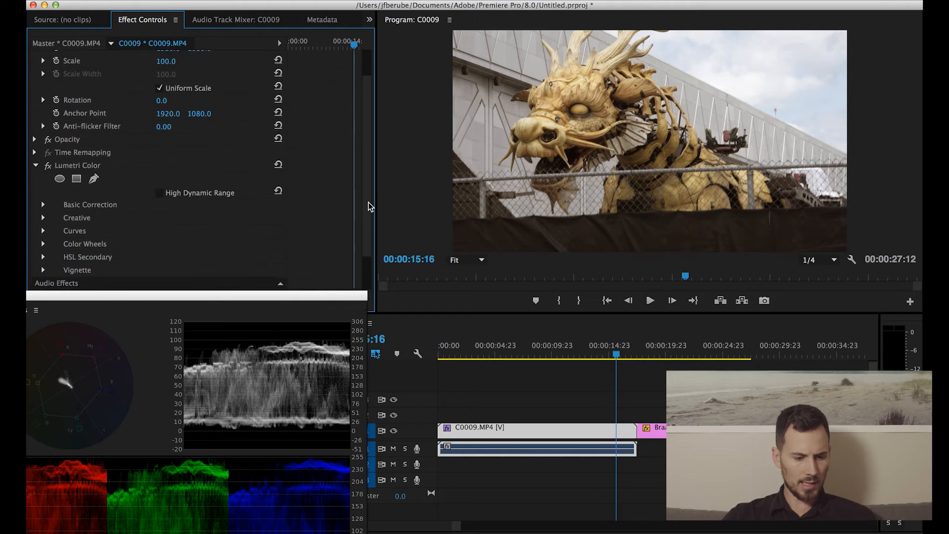
pyautogui.click(43, 257)
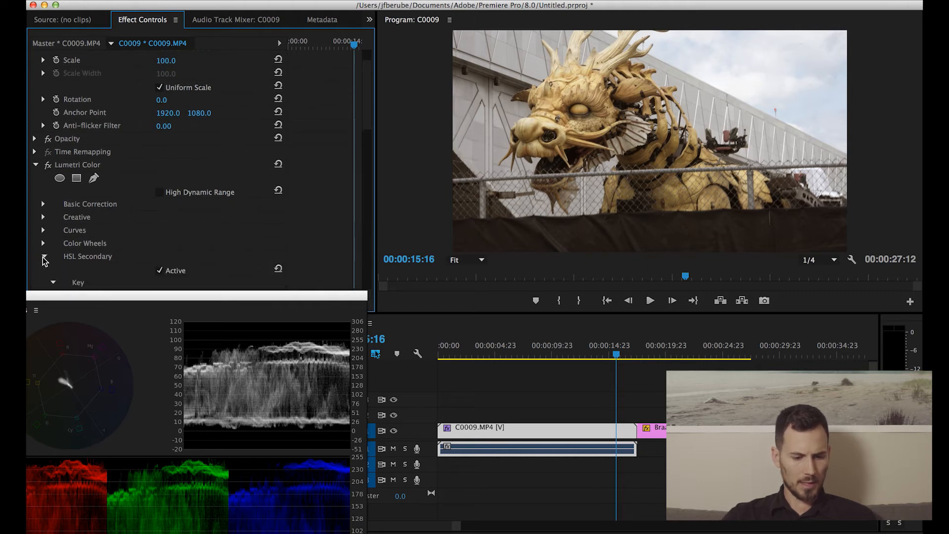
pyautogui.moveTo(368, 121); pyautogui.dragTo(370, 169)
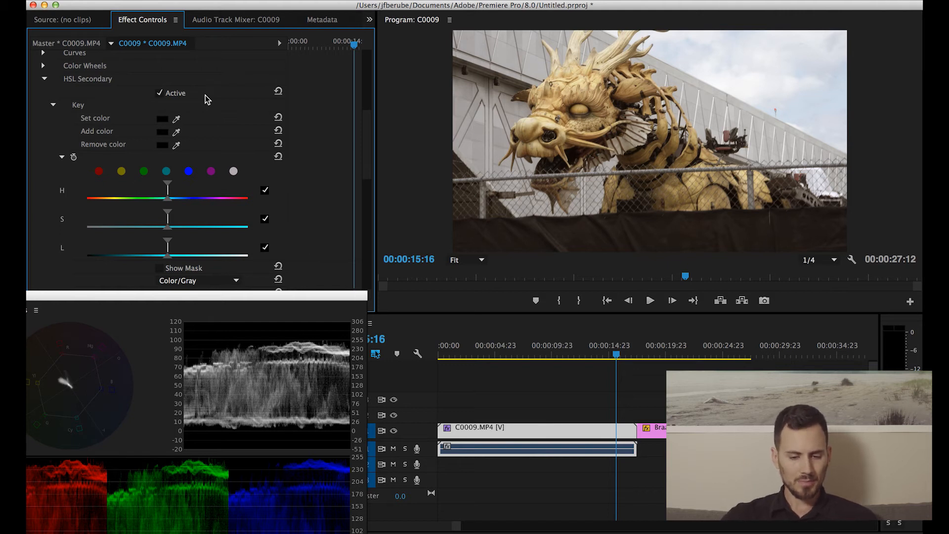
pyautogui.click(177, 121)
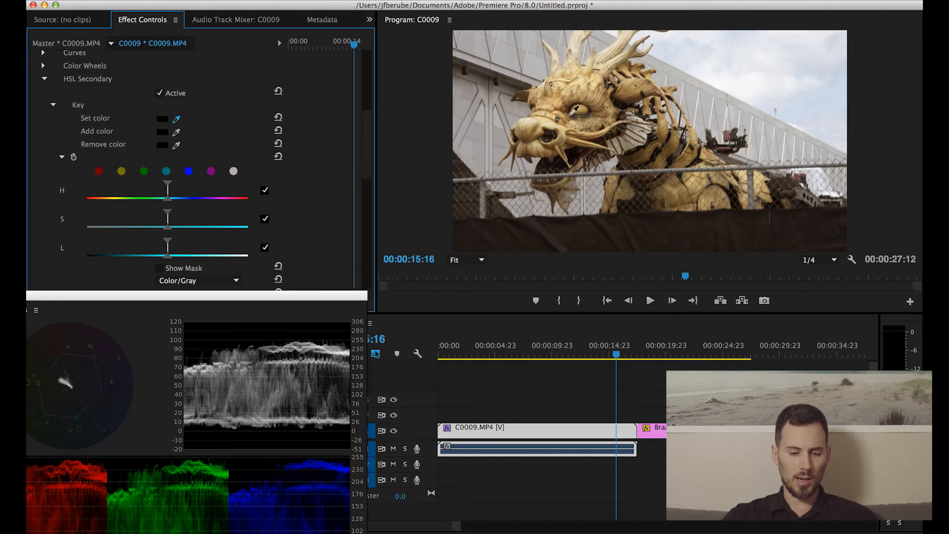
pyautogui.moveTo(599, 97); pyautogui.dragTo(573, 85)
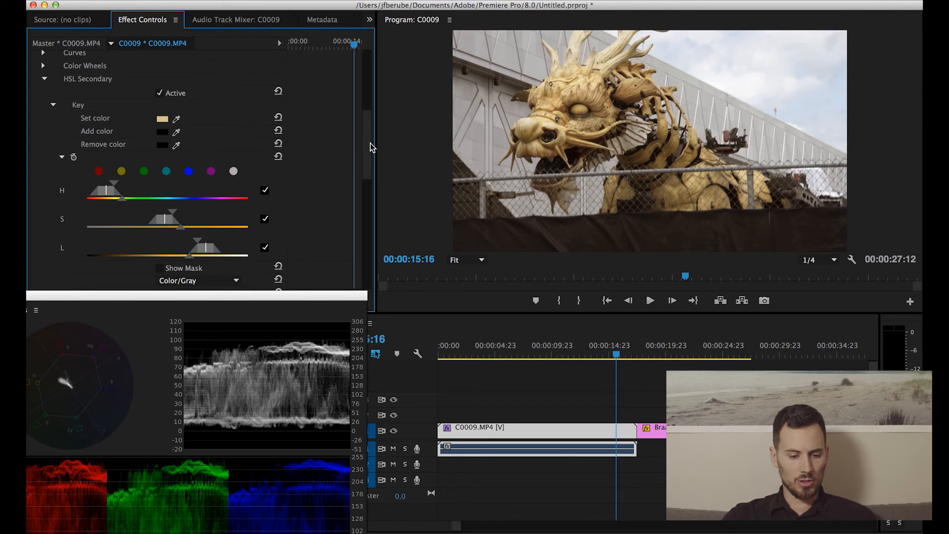
# Show the HSL Secondary mask in Color/Gray and widen the key's hue range and falloff around the gold
pyautogui.scroll(-1, 371, 154)
pyautogui.scroll(-3, 371, 154)
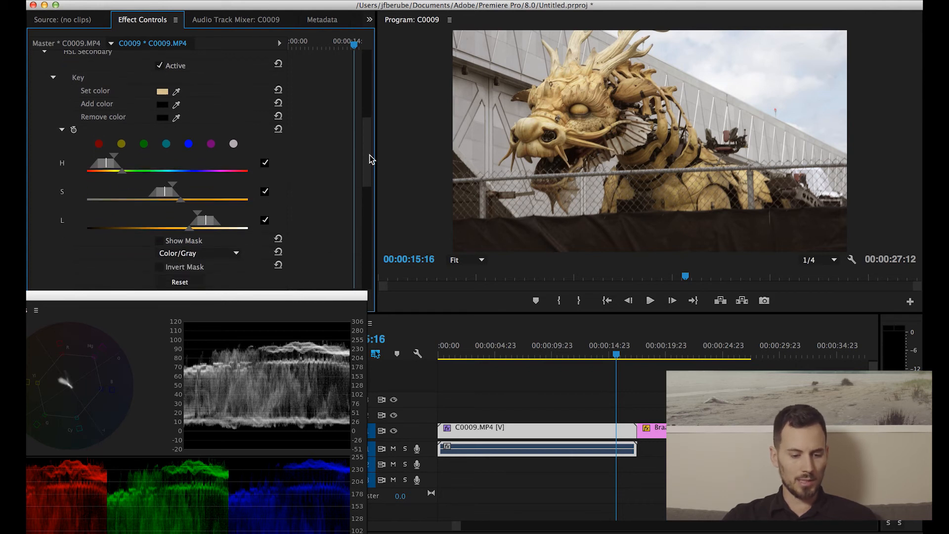
pyautogui.click(159, 236)
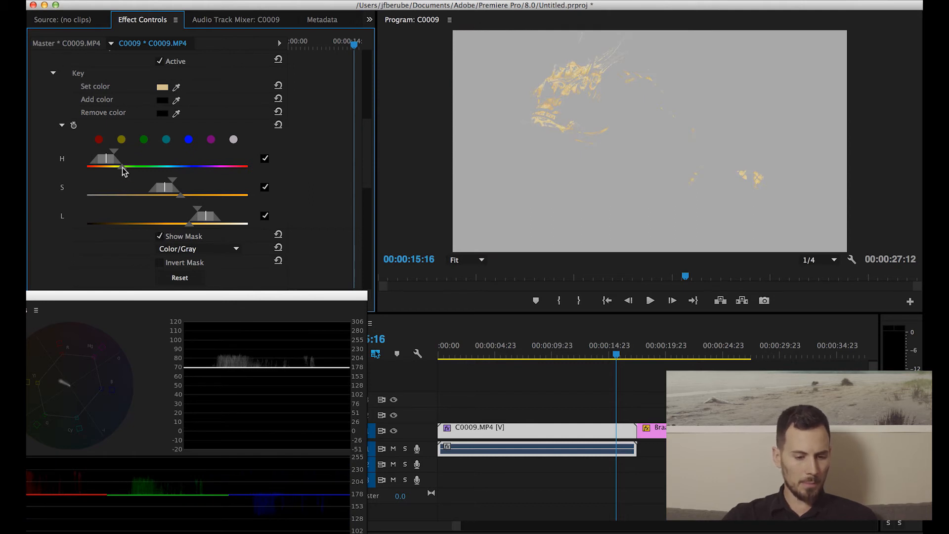
pyautogui.moveTo(128, 168); pyautogui.dragTo(127, 172)
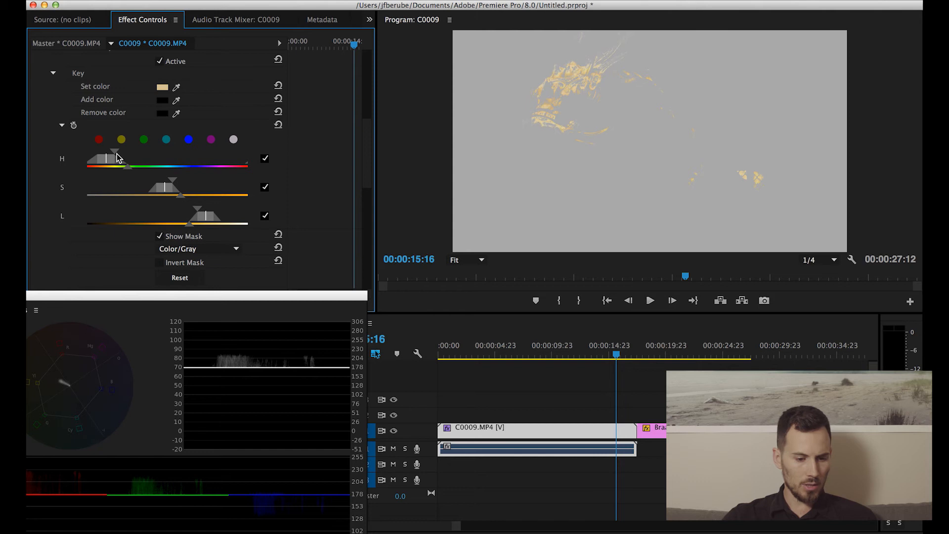
pyautogui.moveTo(119, 157); pyautogui.dragTo(121, 157)
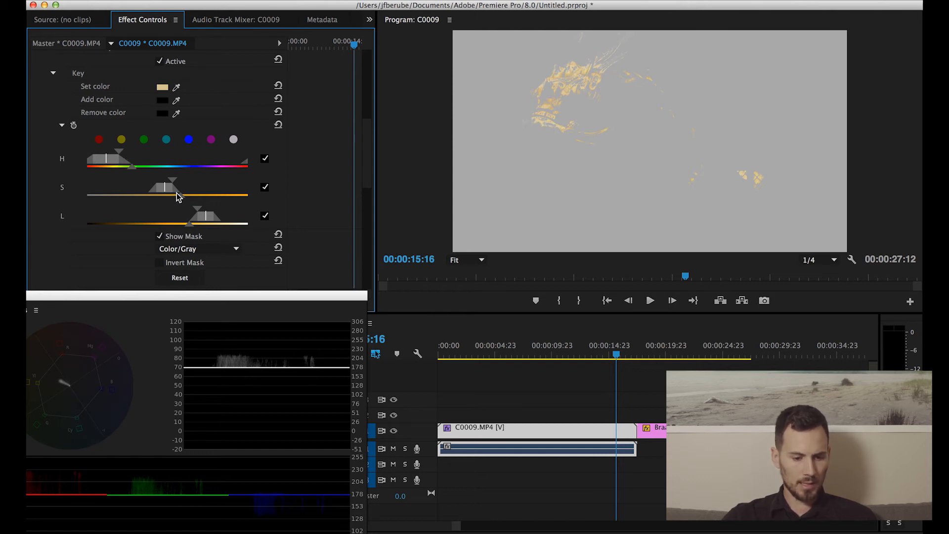
# Widen the HSL Secondary key's saturation range, shift its luminance range darker, and extend the luminance range and falloff
pyautogui.moveTo(172, 182); pyautogui.dragTo(181, 184)
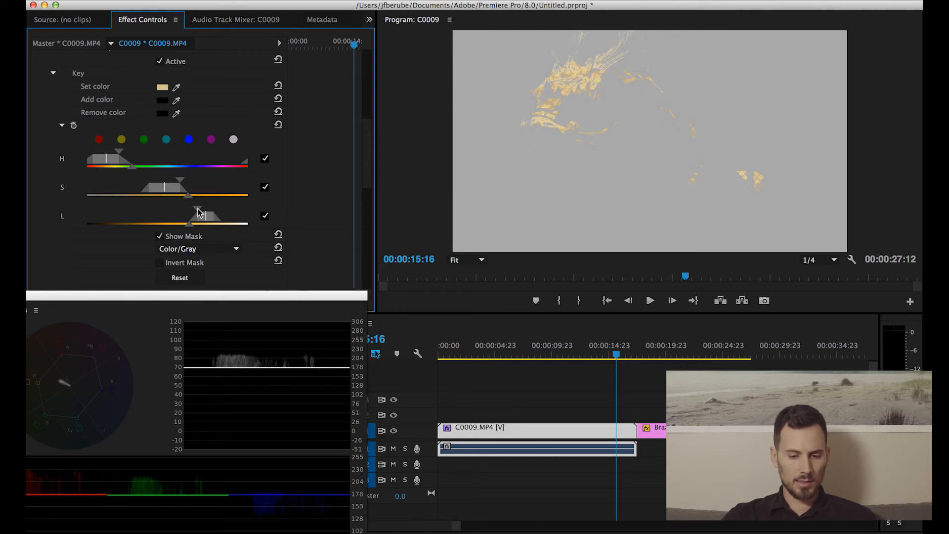
pyautogui.moveTo(197, 212); pyautogui.dragTo(168, 212)
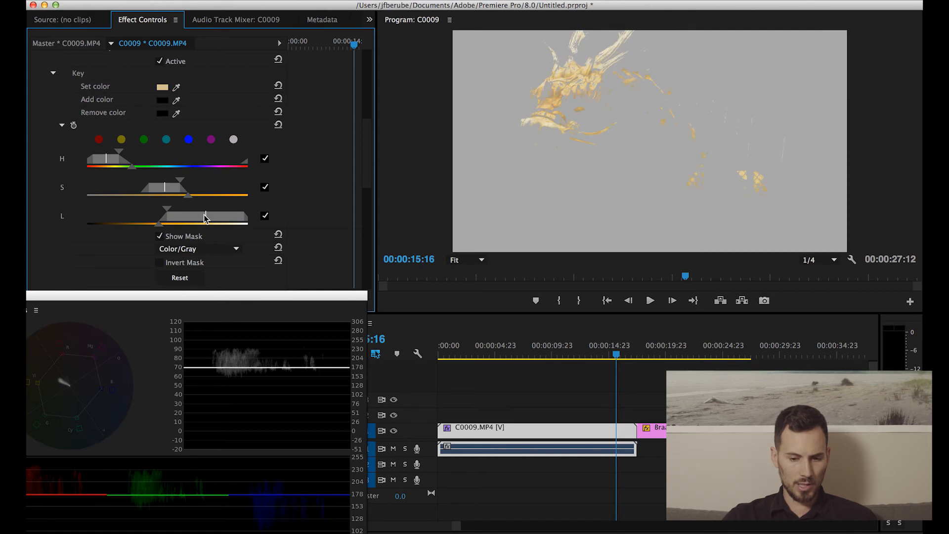
pyautogui.moveTo(205, 218); pyautogui.dragTo(162, 218)
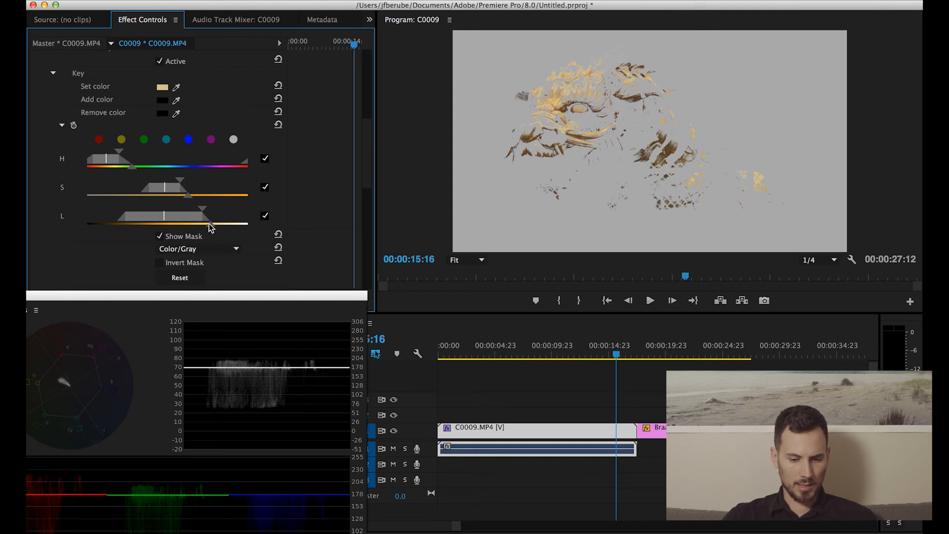
pyautogui.moveTo(210, 224); pyautogui.dragTo(231, 224)
pyautogui.moveTo(232, 226); pyautogui.dragTo(239, 226)
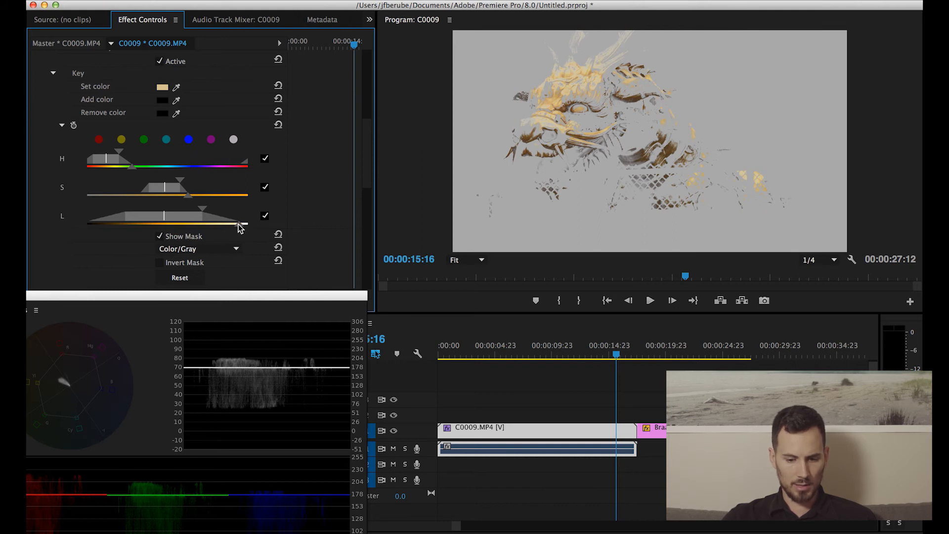
# Broaden the key's saturation range and falloff until the mask covers the dragon's golden body, and turn off Show Mask
pyautogui.moveTo(164, 221); pyautogui.dragTo(232, 196)
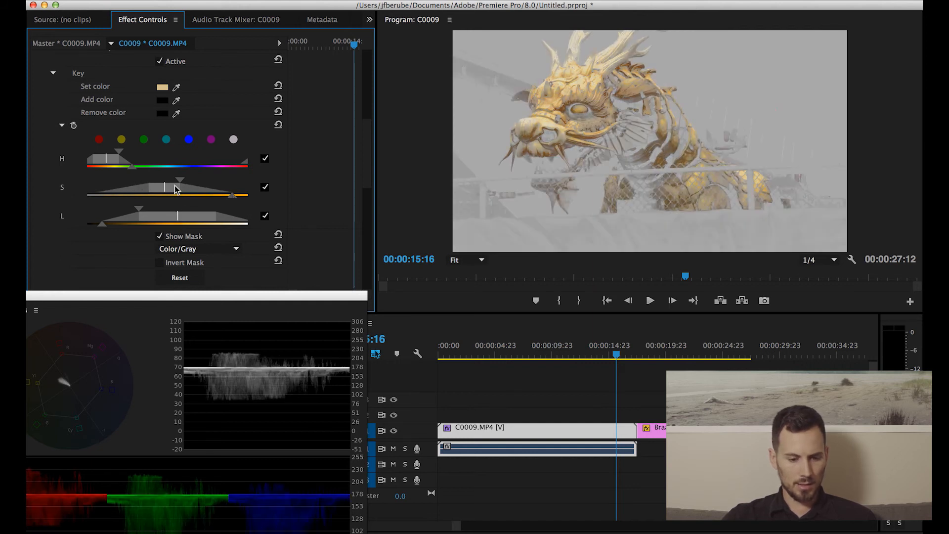
pyautogui.moveTo(186, 181); pyautogui.dragTo(245, 196)
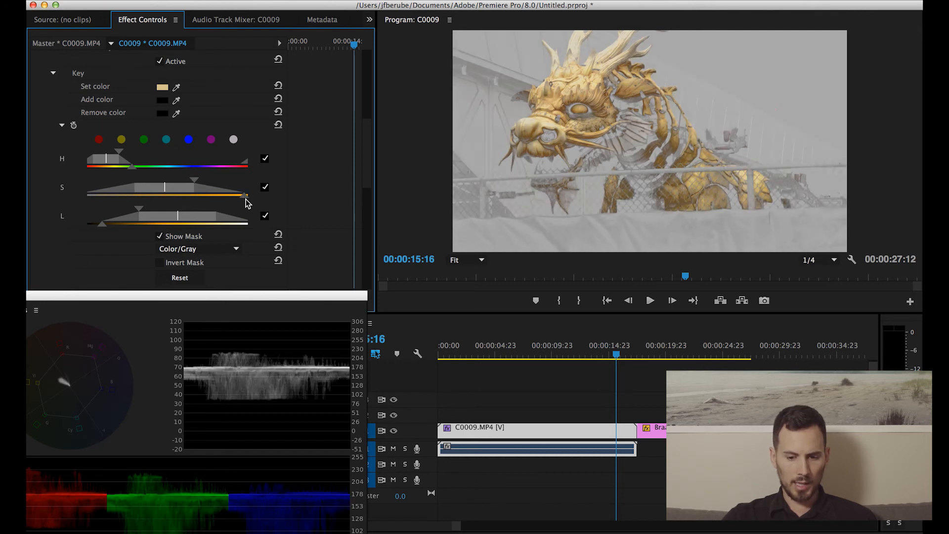
pyautogui.moveTo(193, 181); pyautogui.dragTo(237, 202)
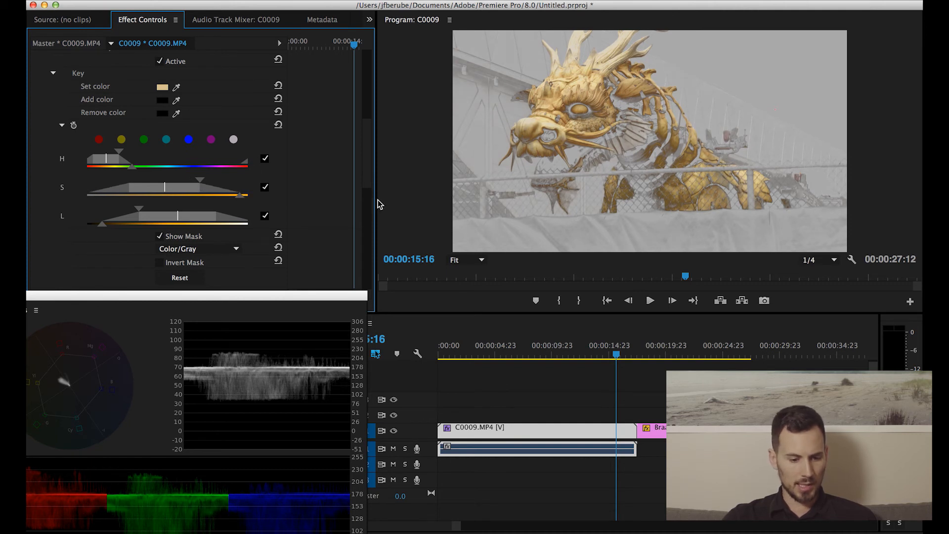
pyautogui.click(167, 238)
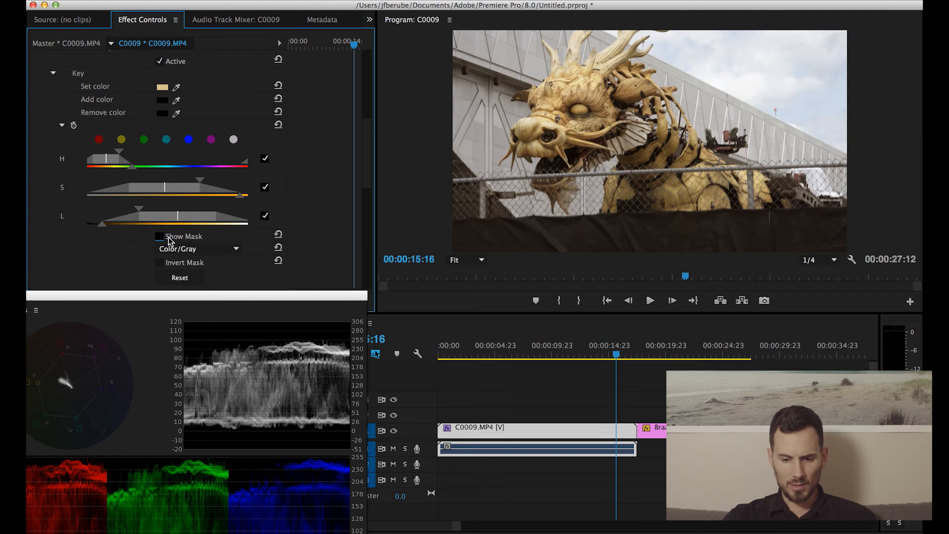
pyautogui.click(163, 239)
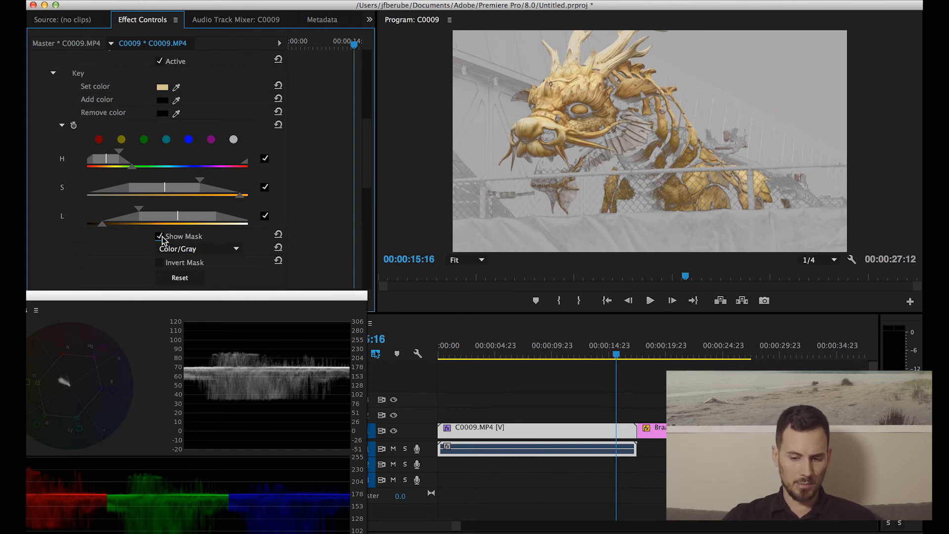
pyautogui.click(160, 237)
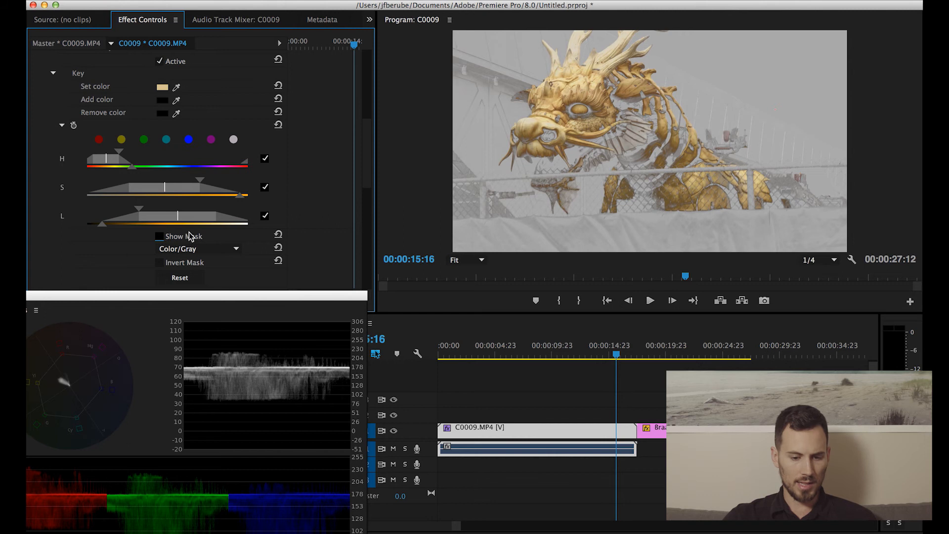
# Check the reference still and reduce the HSL Secondary correction saturation to 81 on the dragon clip
pyautogui.click(656, 352)
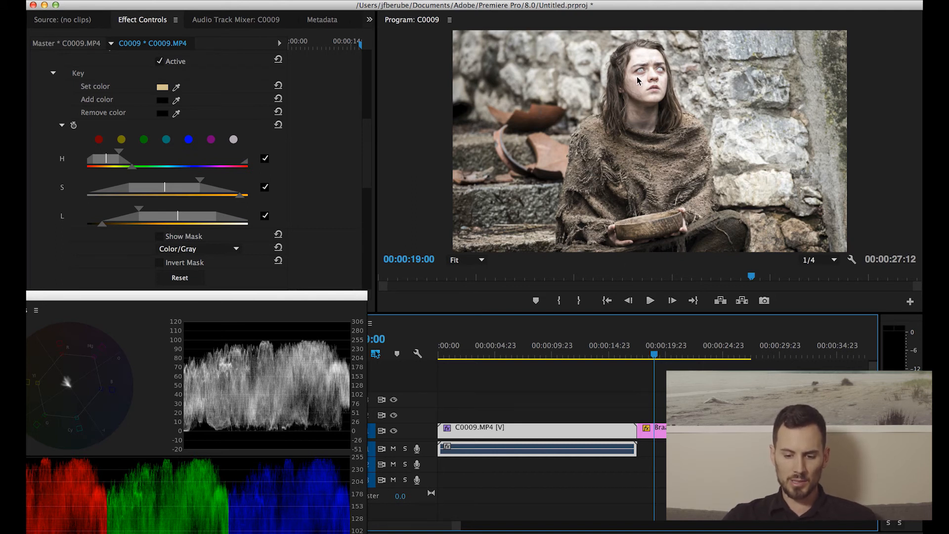
pyautogui.click(616, 352)
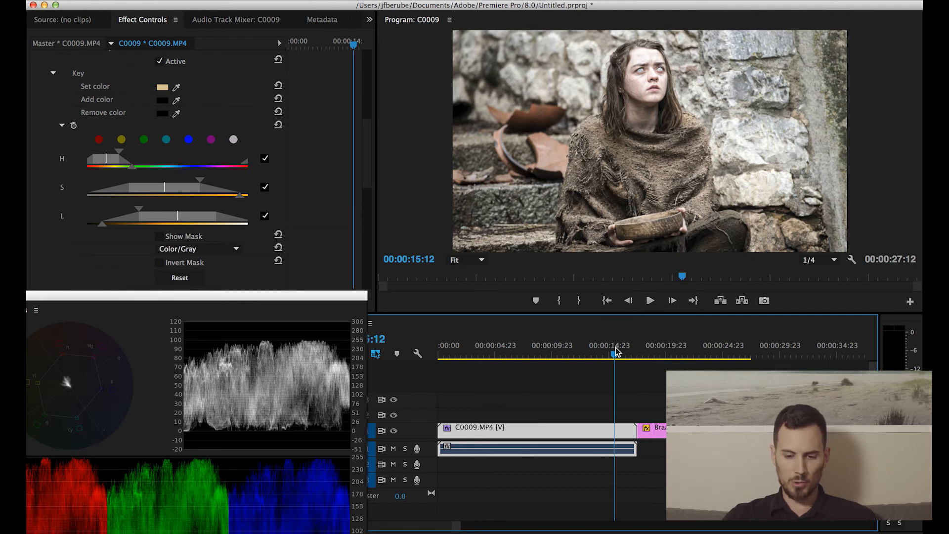
pyautogui.click(363, 149)
pyautogui.moveTo(364, 149); pyautogui.dragTo(363, 245)
pyautogui.click(166, 226)
pyautogui.write('90')
pyautogui.press('Return')
pyautogui.moveTo(161, 226); pyautogui.dragTo(157, 226)
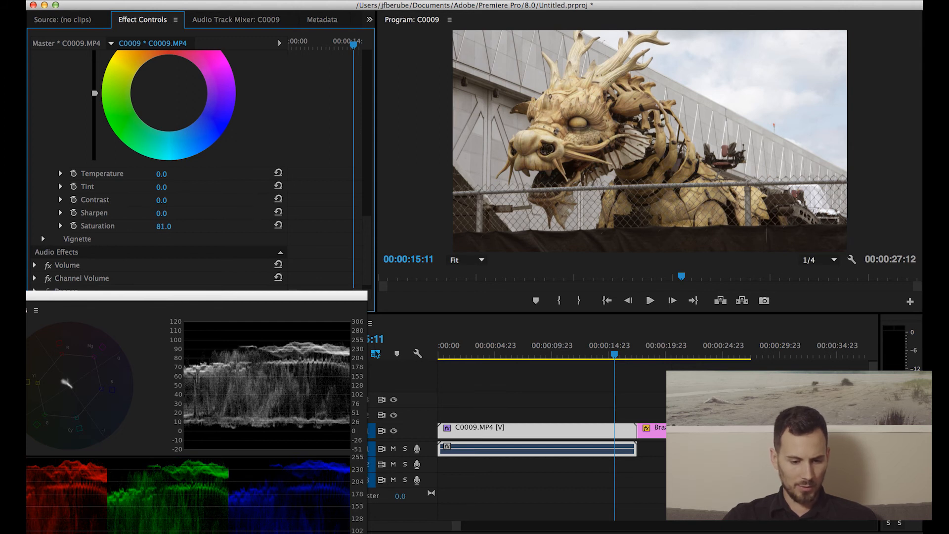
# Recheck the reference still and tint the HSL Secondary correction wheel slightly toward red
pyautogui.moveTo(371, 241); pyautogui.dragTo(368, 204)
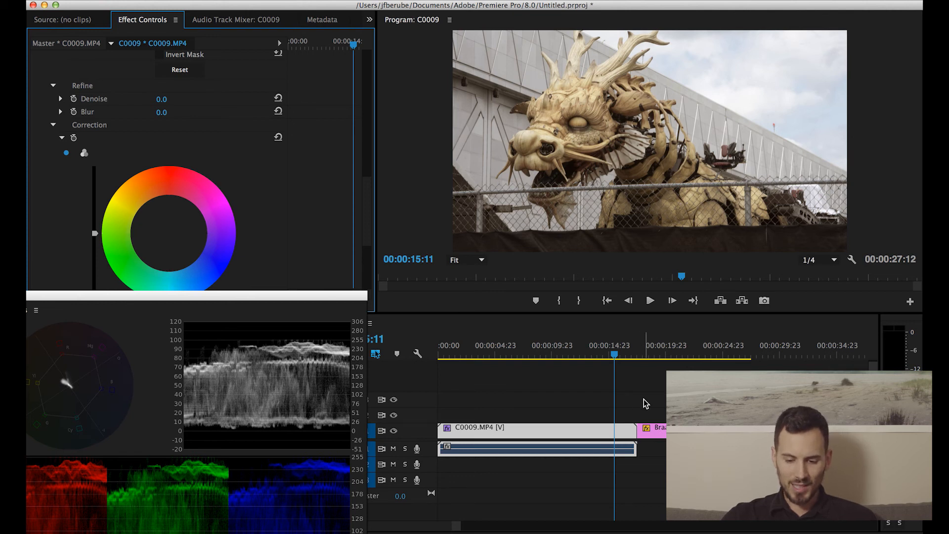
pyautogui.click(660, 350)
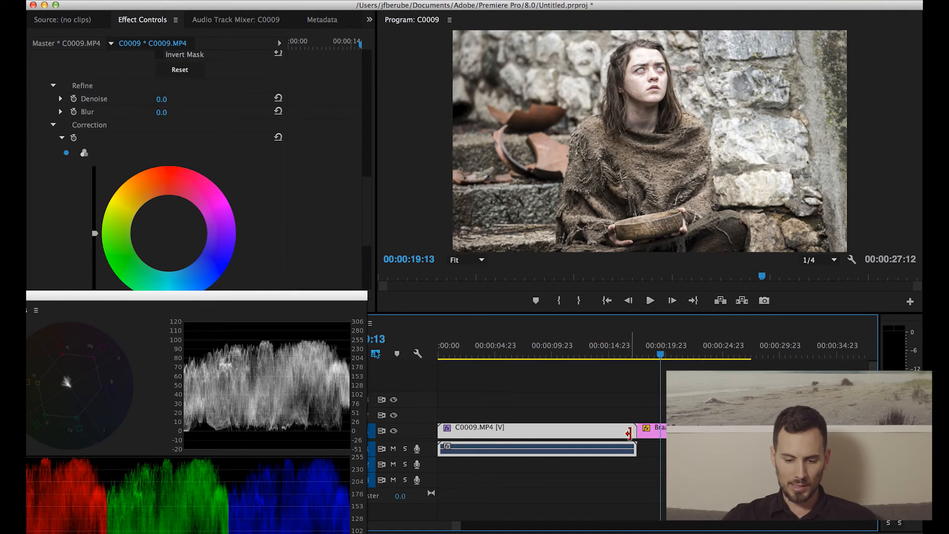
pyautogui.click(617, 353)
pyautogui.moveTo(617, 350); pyautogui.dragTo(618, 350)
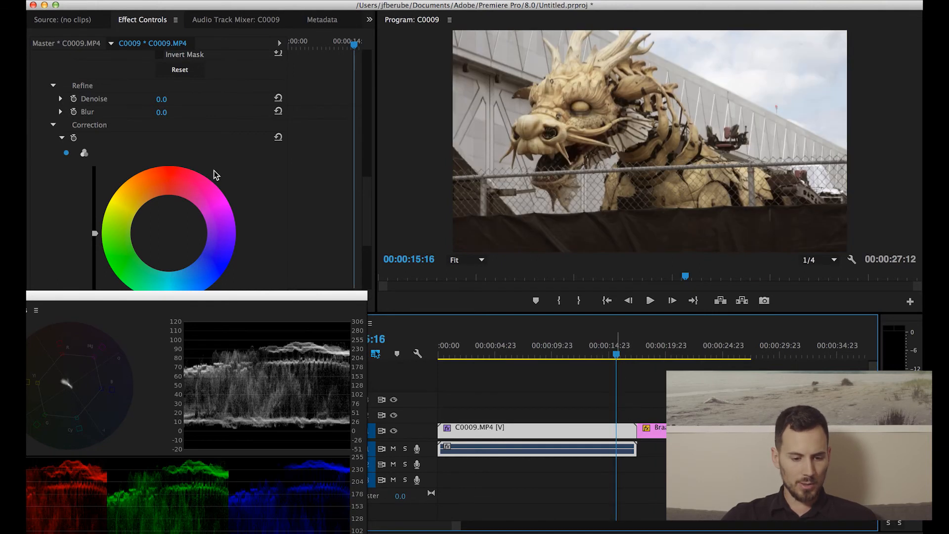
pyautogui.moveTo(169, 234); pyautogui.dragTo(171, 219)
pyautogui.moveTo(371, 203); pyautogui.dragTo(357, 55)
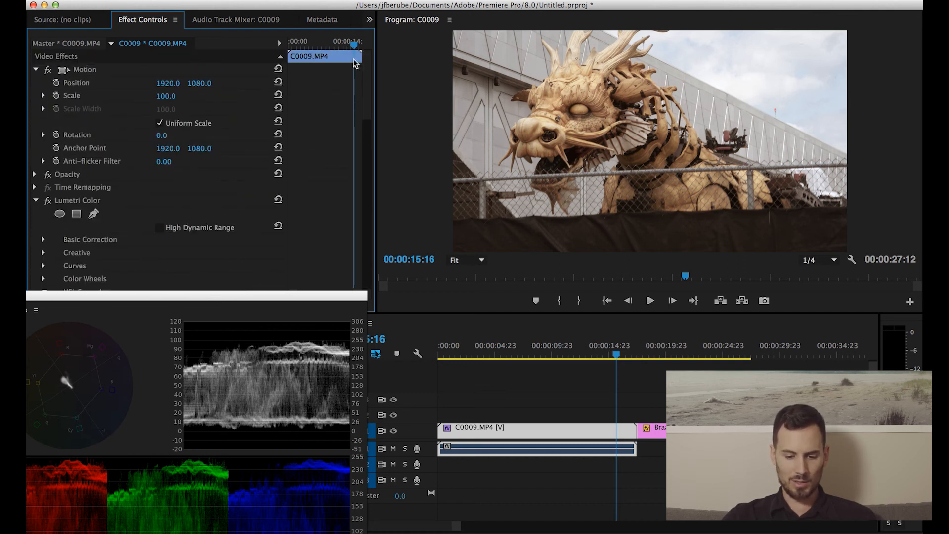
# Compare the tinted dragon clip with the reference still, ending back on the dragon clip
pyautogui.click(601, 355)
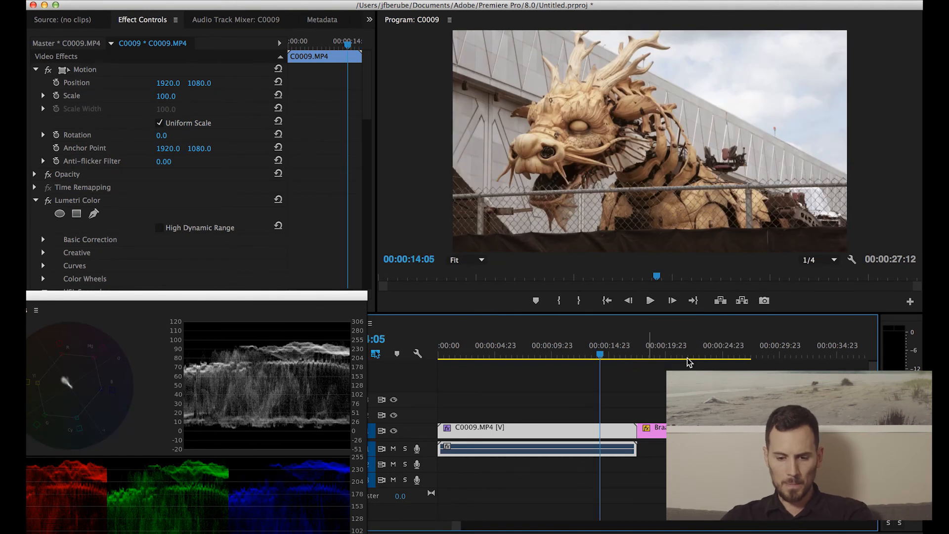
pyautogui.click(663, 351)
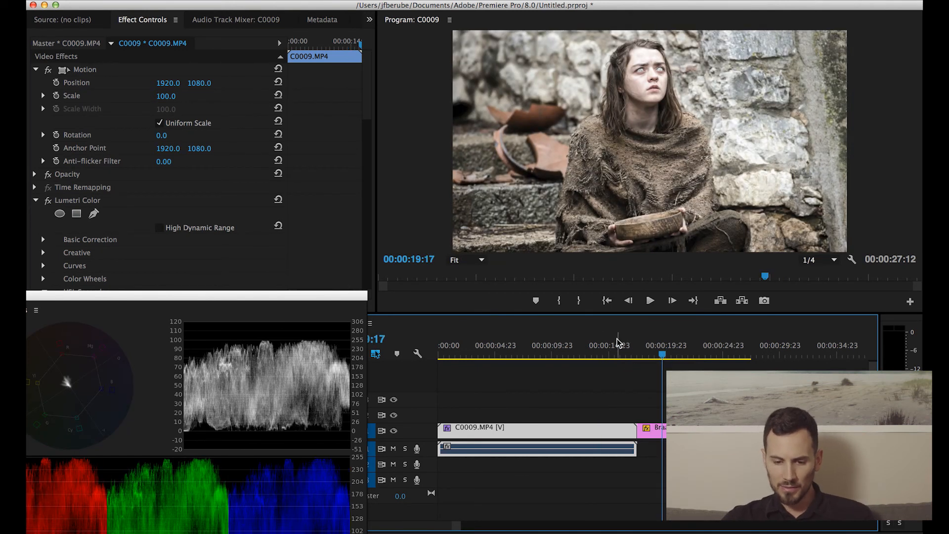
pyautogui.click(617, 341)
pyautogui.click(665, 341)
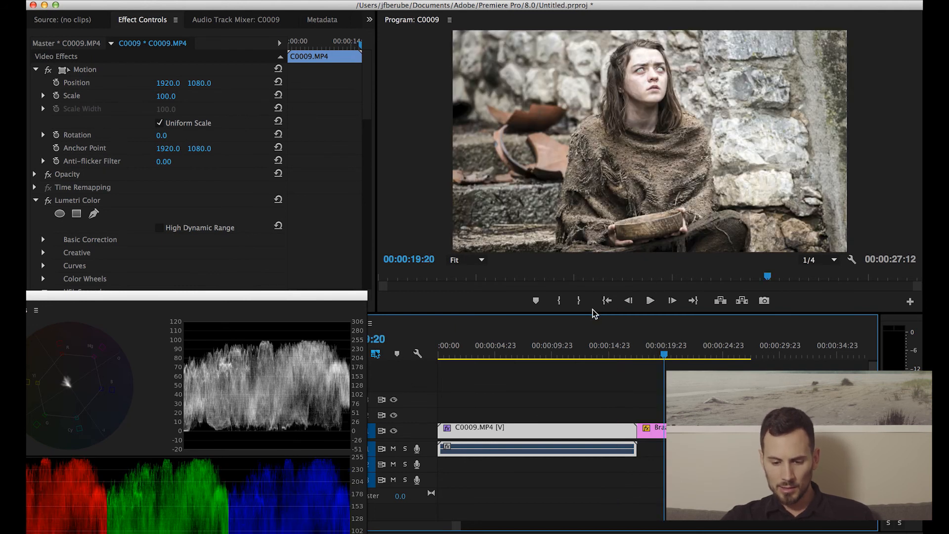
pyautogui.click(588, 346)
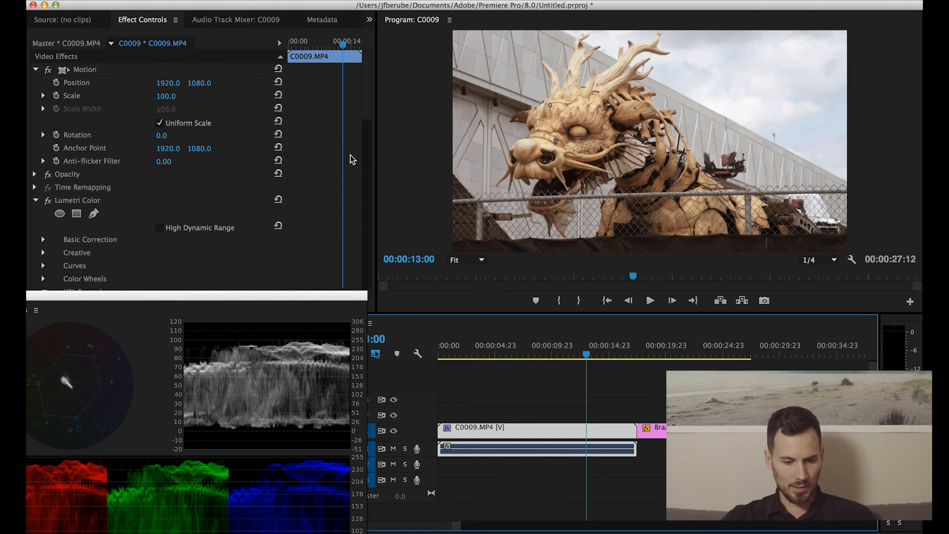
# Fine-tune the HSL Secondary correction wheel to a subtle red tint and recheck the dragon clip against the reference still
pyautogui.moveTo(367, 108); pyautogui.dragTo(335, 232)
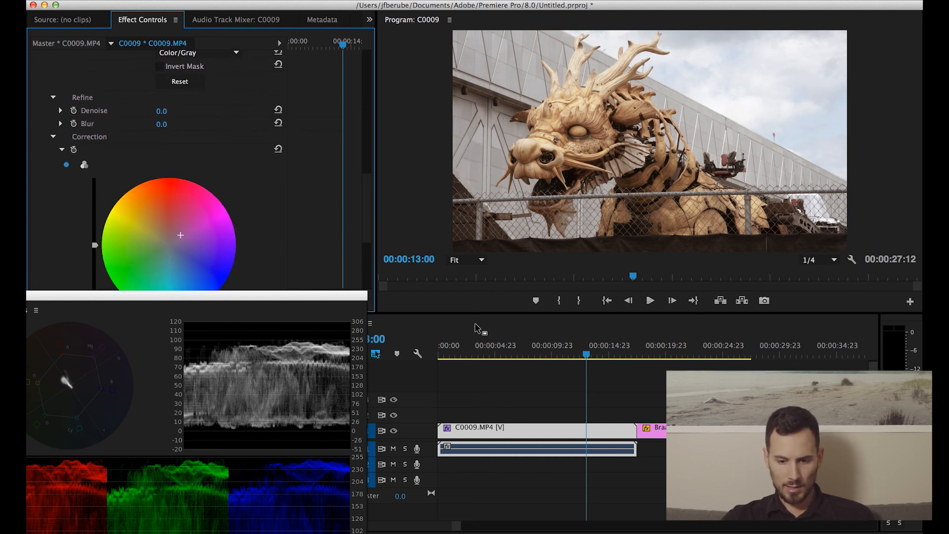
pyautogui.click(652, 354)
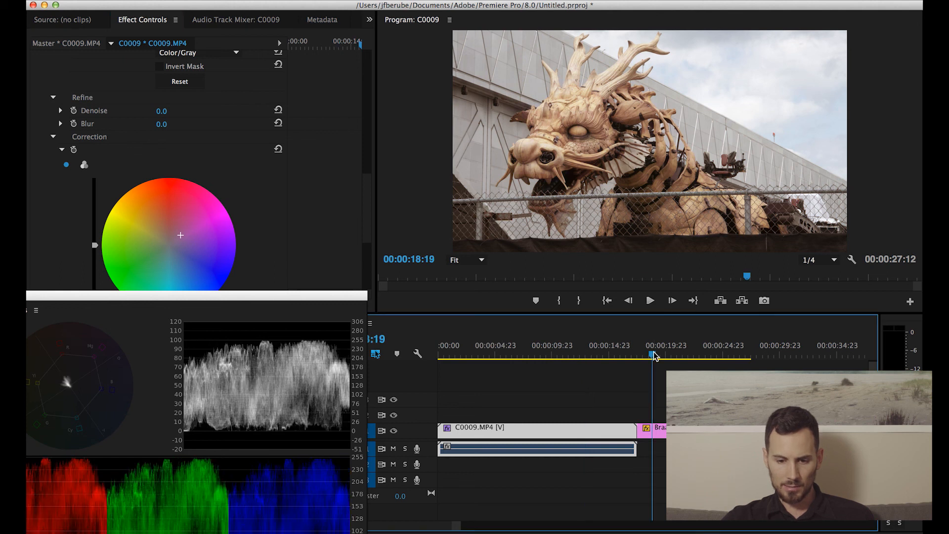
pyautogui.click(613, 354)
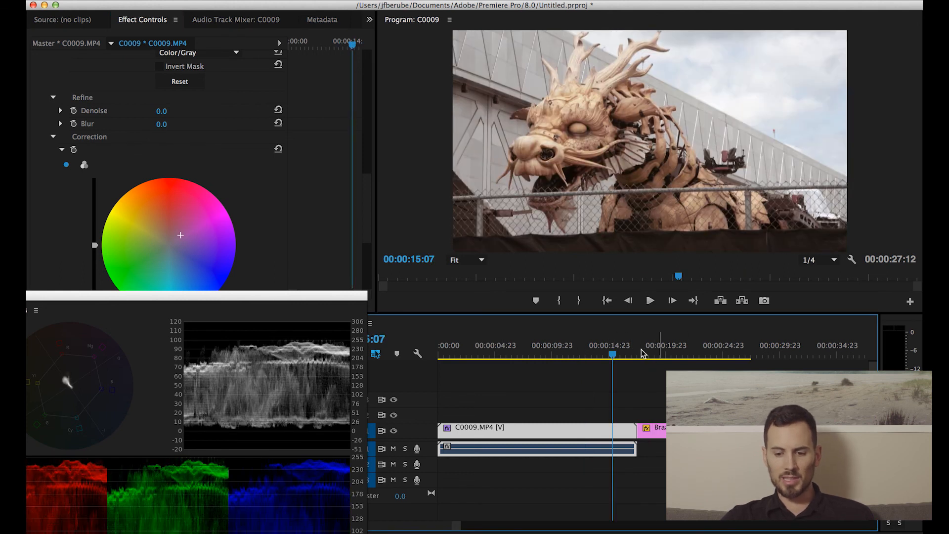
pyautogui.moveTo(367, 196); pyautogui.dragTo(366, 204)
pyautogui.moveTo(180, 208); pyautogui.dragTo(174, 208)
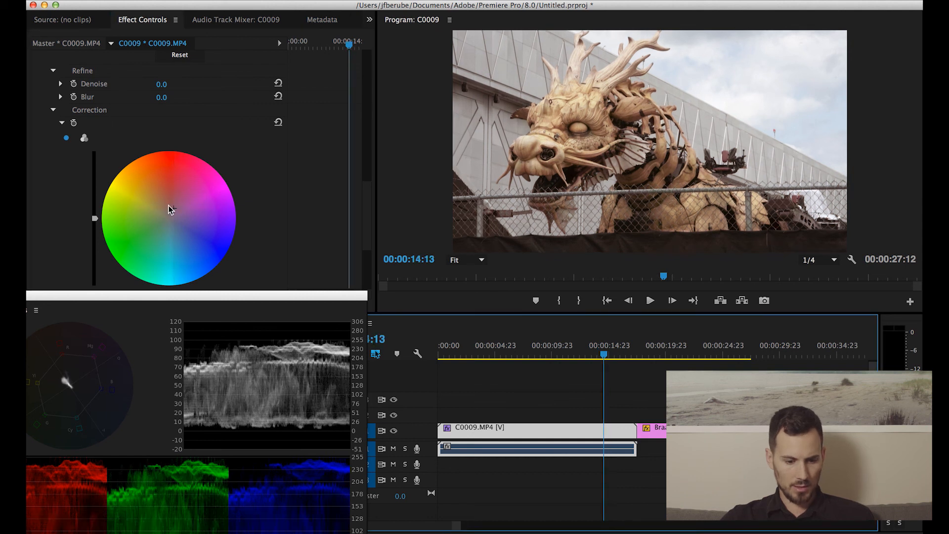
pyautogui.moveTo(170, 209); pyautogui.dragTo(172, 207)
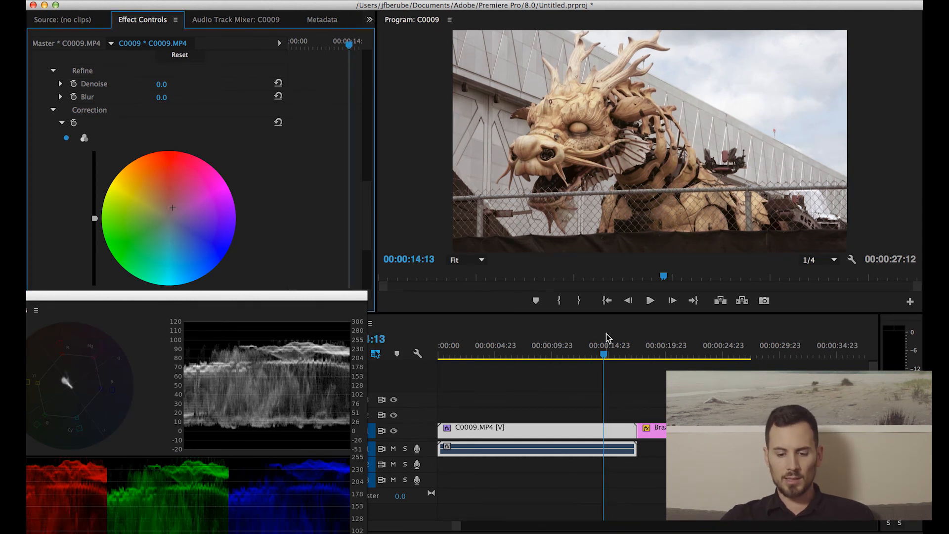
pyautogui.click(669, 355)
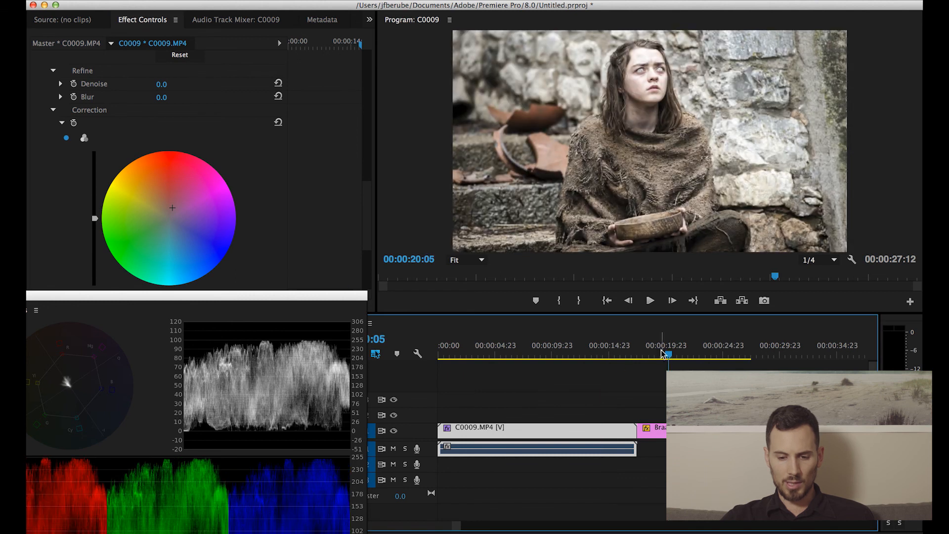
pyautogui.click(613, 352)
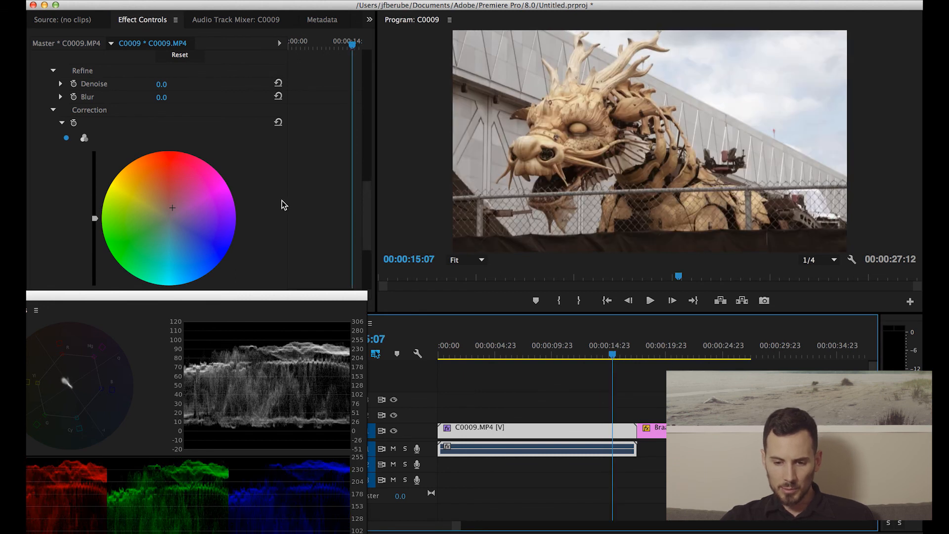
# Push the Shadows color wheel slightly toward yellow-orange on the dragon clip after viewing the reference still
pyautogui.moveTo(367, 205); pyautogui.dragTo(348, 89)
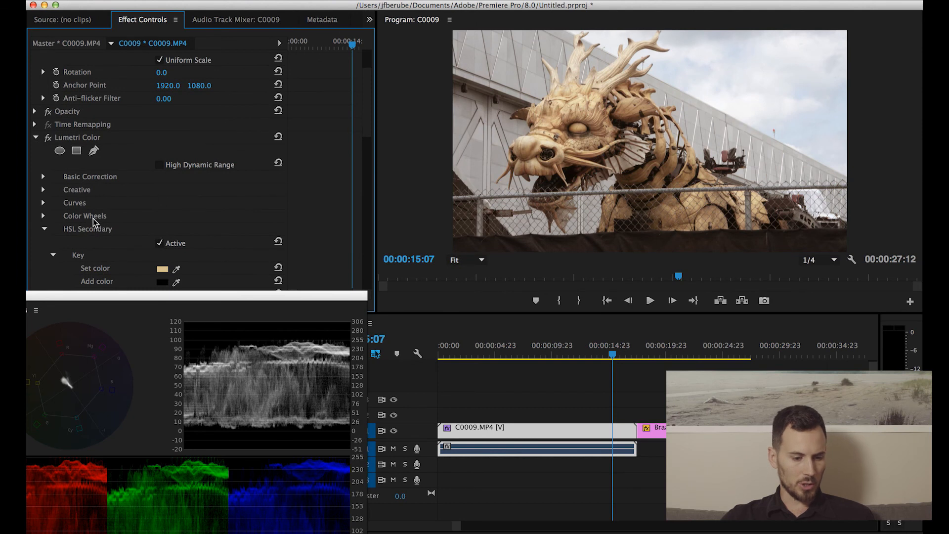
pyautogui.click(43, 216)
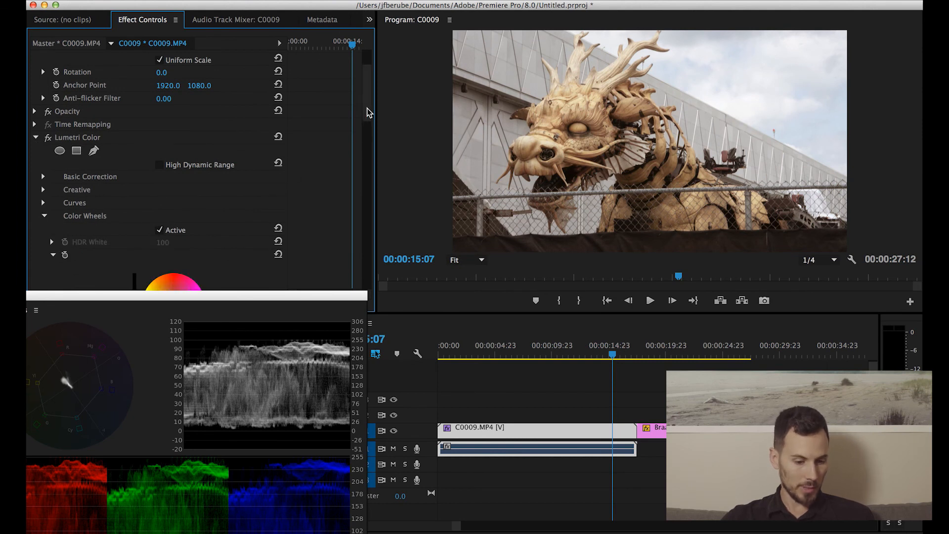
pyautogui.moveTo(366, 110); pyautogui.dragTo(364, 133)
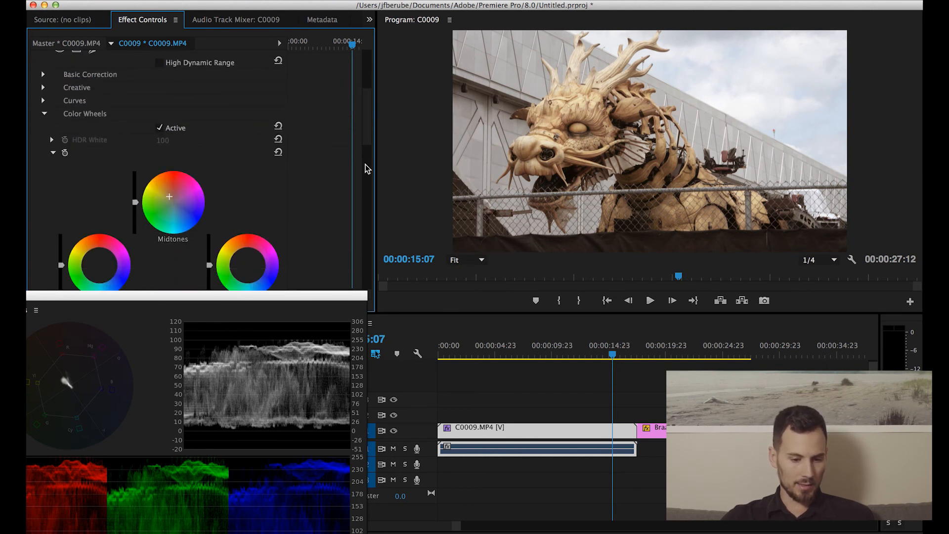
pyautogui.scroll(-3, 367, 138)
pyautogui.click(649, 356)
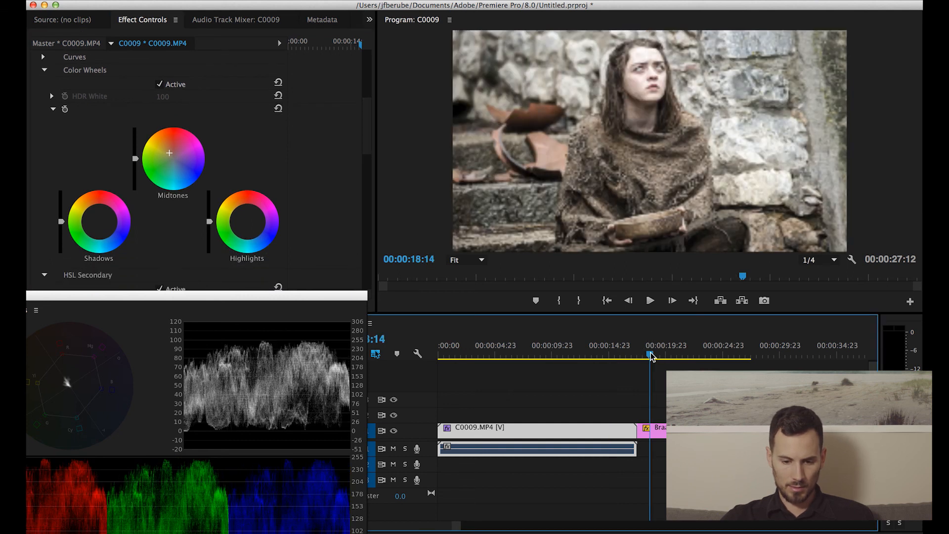
pyautogui.click(614, 355)
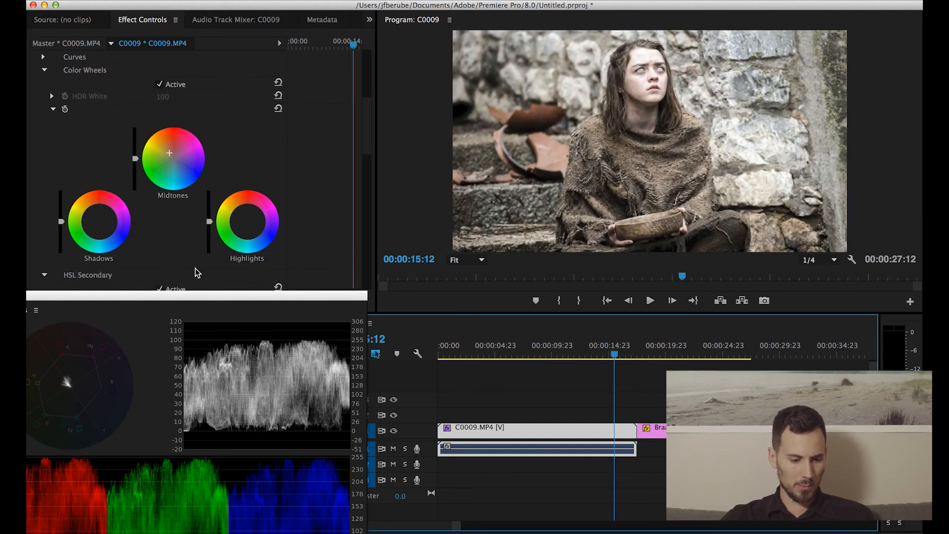
pyautogui.moveTo(99, 222); pyautogui.dragTo(95, 219)
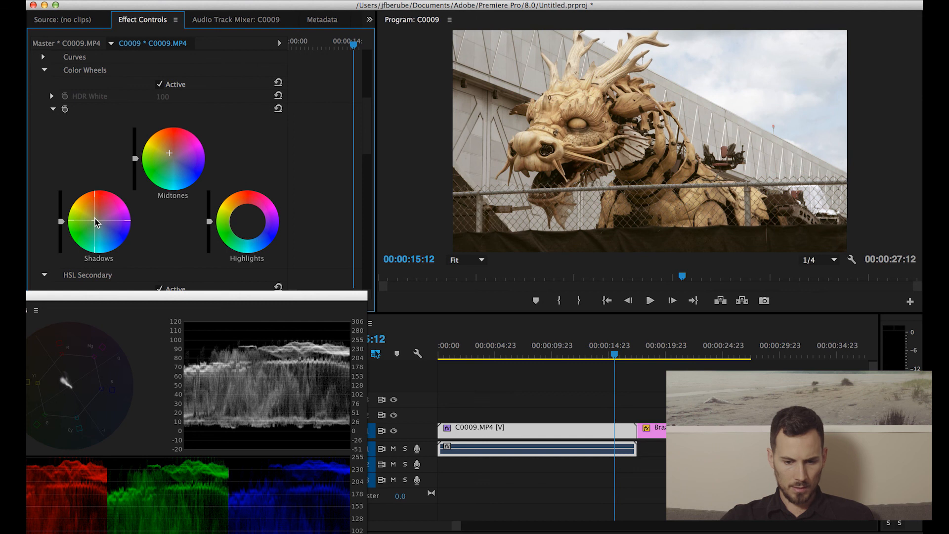
# Compare the dragon clip's warmed shadows with the reference still, ending back on the dragon clip
pyautogui.click(657, 354)
pyautogui.click(603, 351)
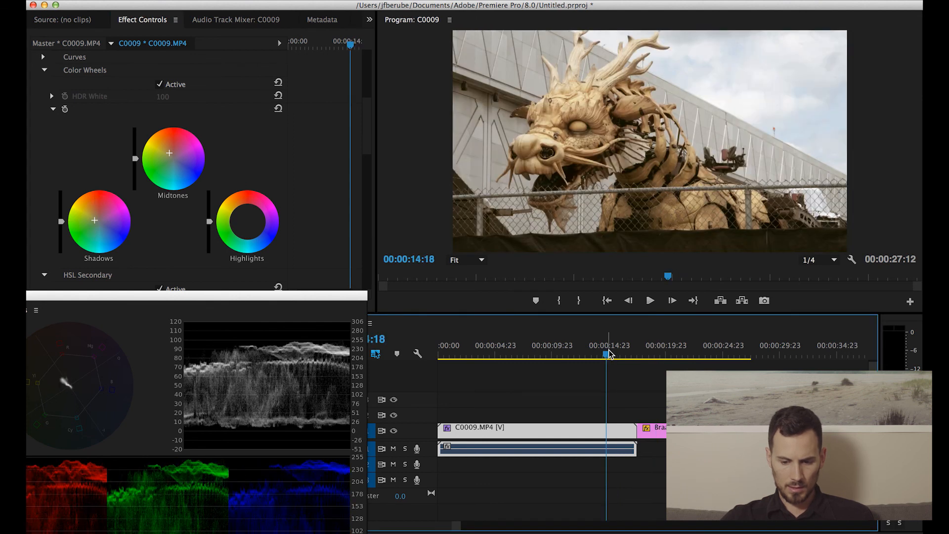
pyautogui.click(665, 349)
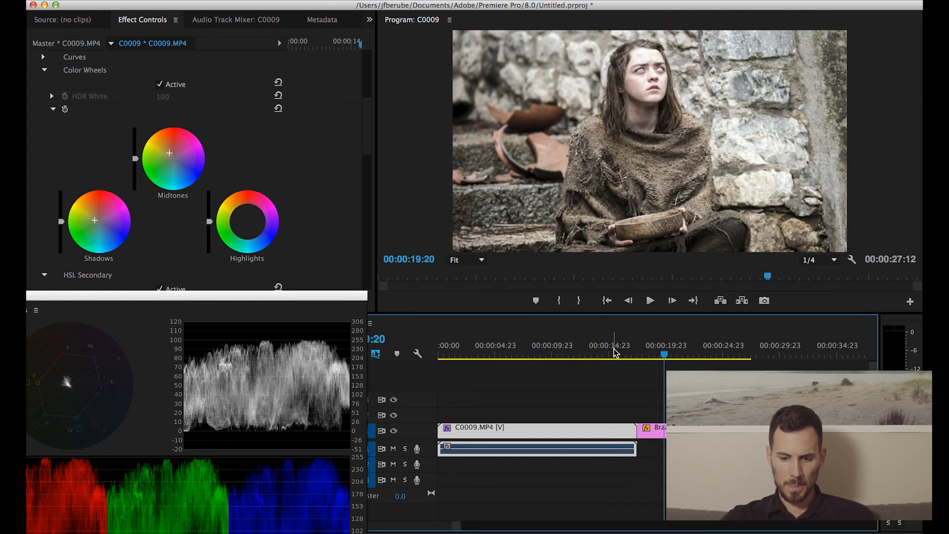
pyautogui.click(612, 352)
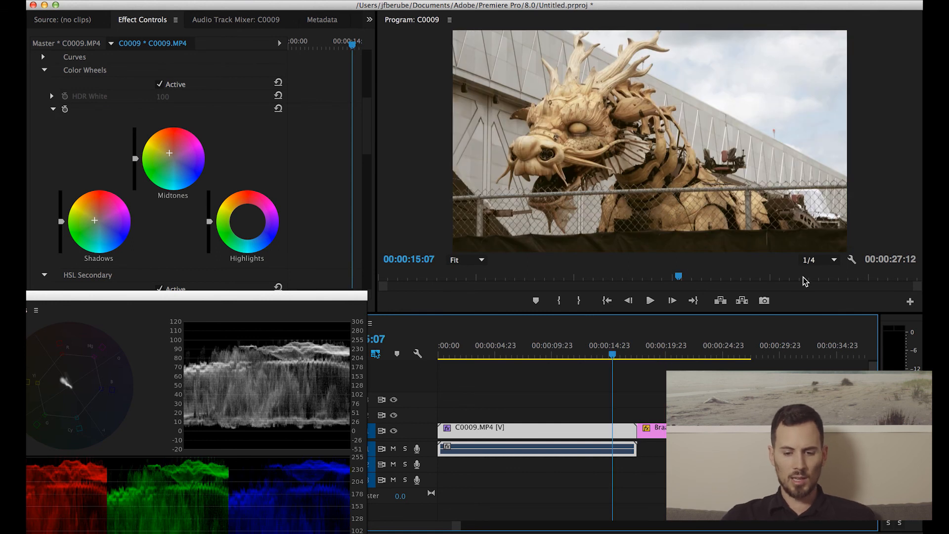